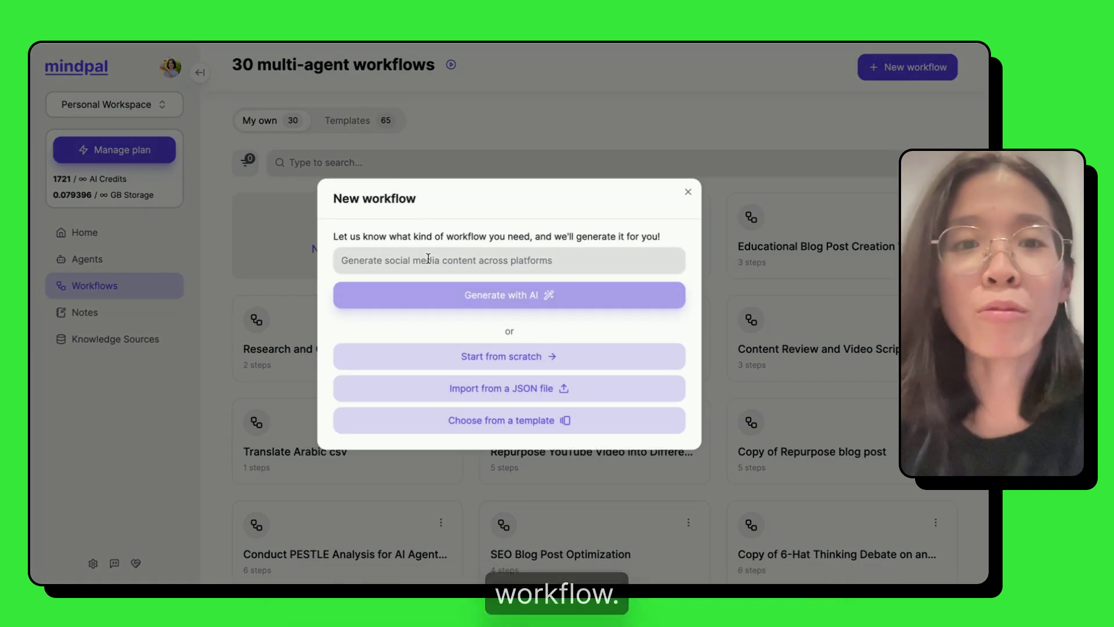
- Describe the new workflow as "Given a product/service, develop a brand story in 7 steps:"
{"action": "left_click", "coordinate": [371, 260]}
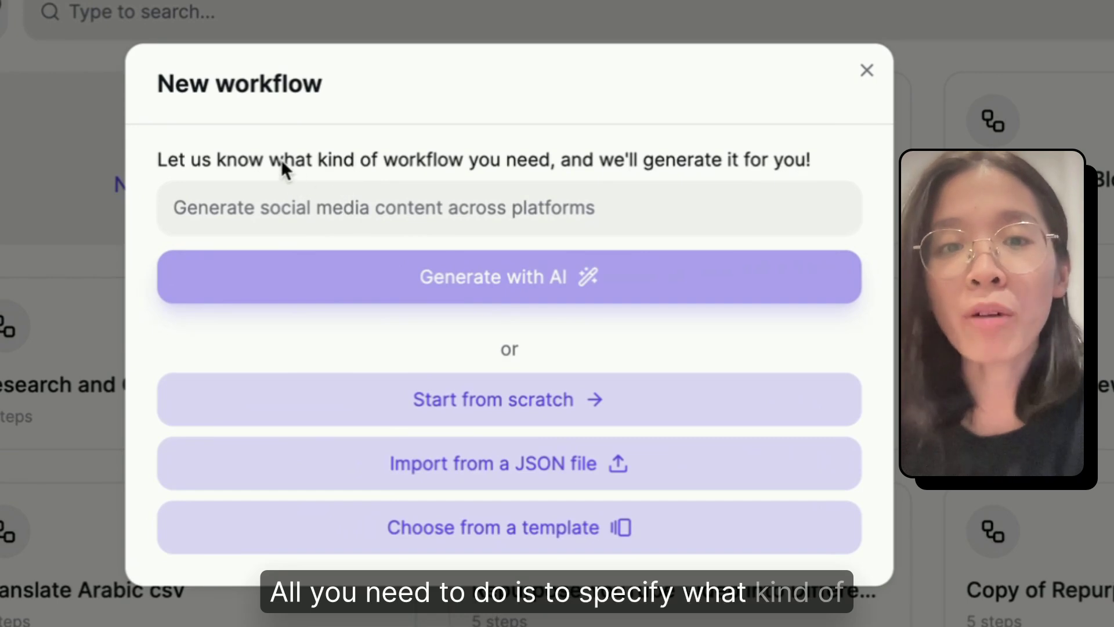
{"action": "left_click_drag", "start_coordinate": [284, 160], "coordinate": [539, 161]}
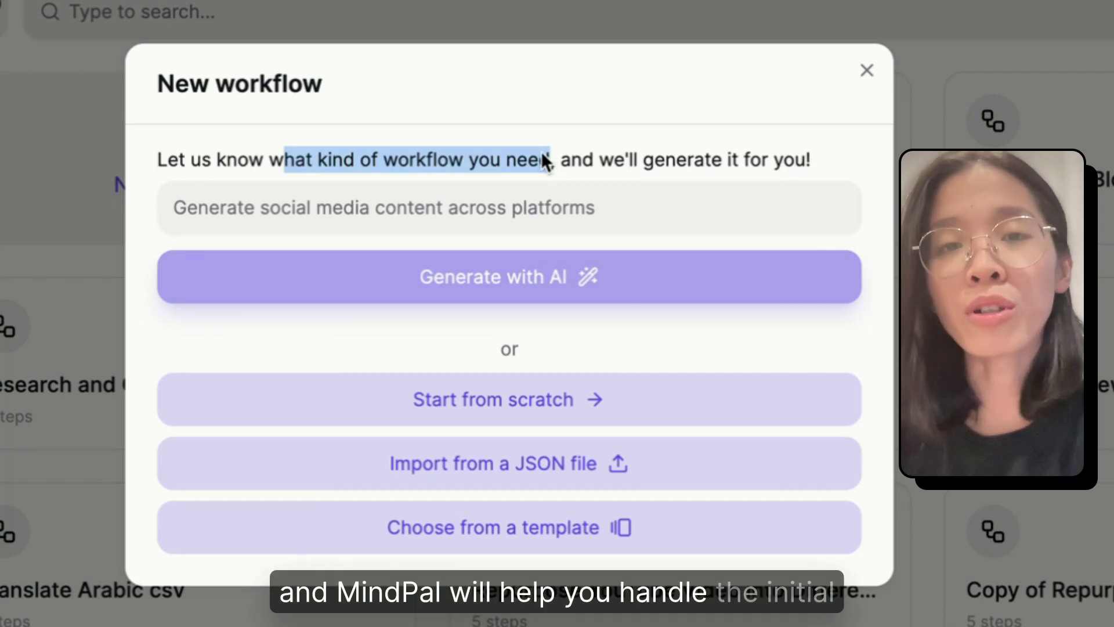
{"action": "left_click", "coordinate": [542, 210]}
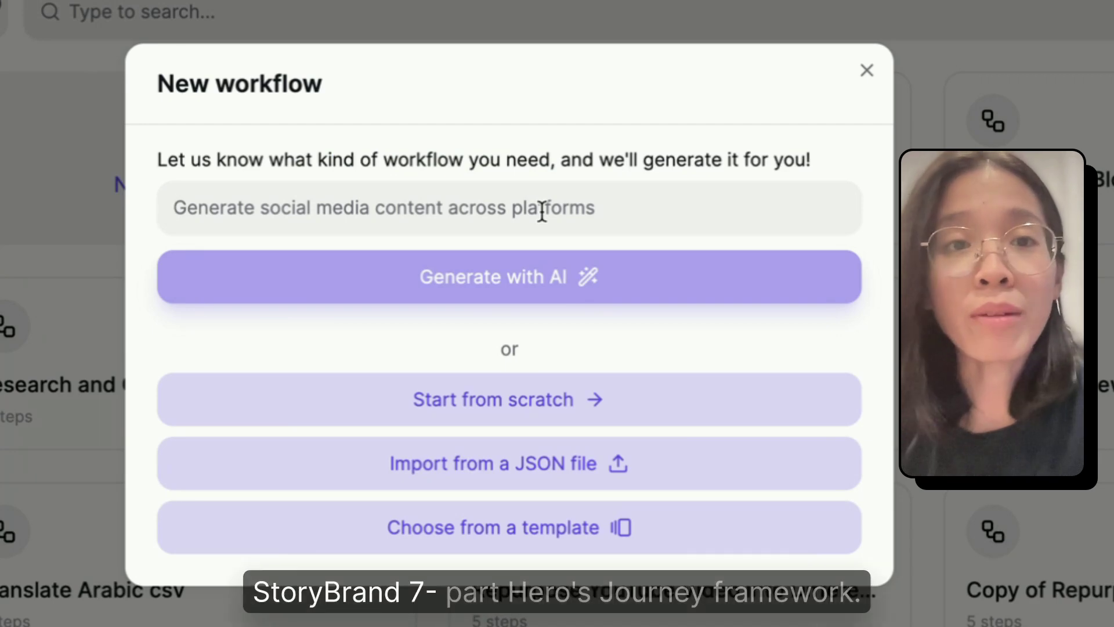
{"action": "type", "text": "Give"}
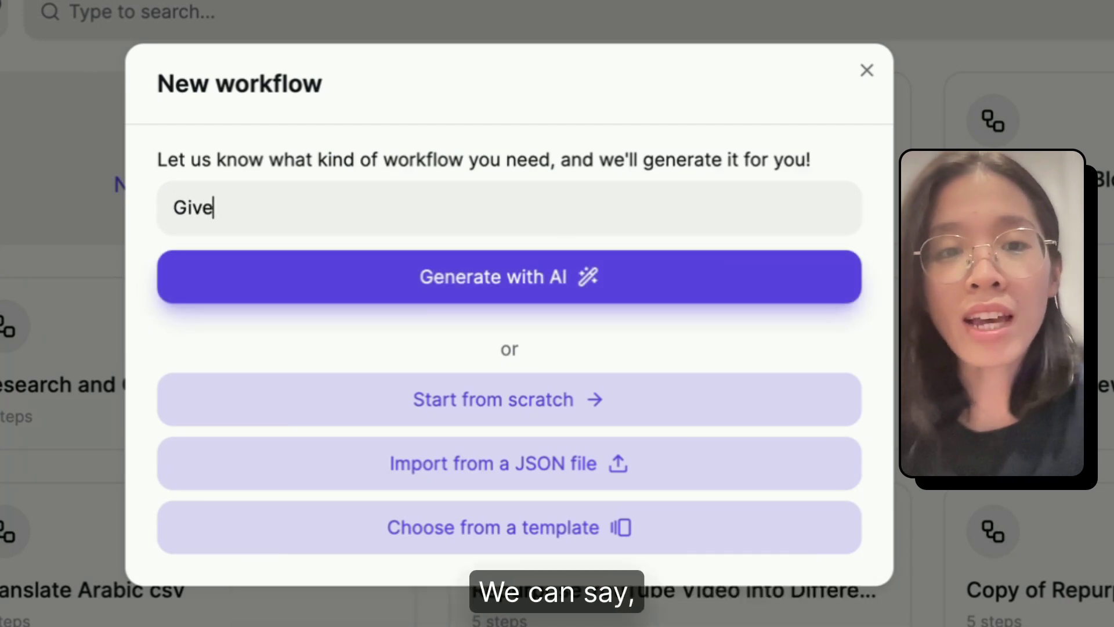
{"action": "type", "text": "n a product/ser"}
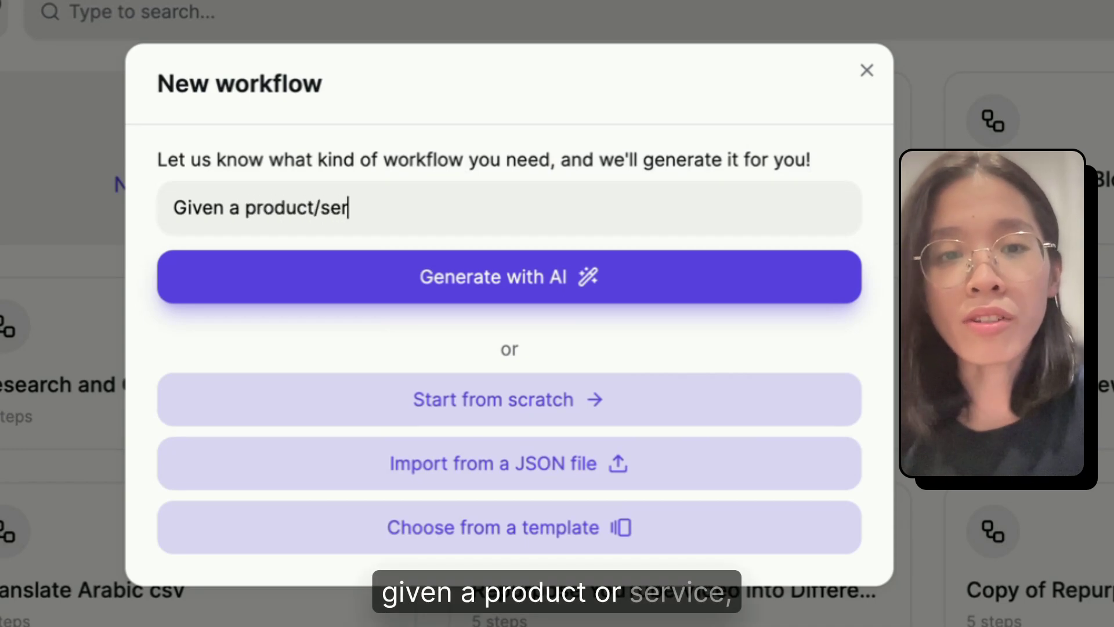
{"action": "type", "text": "vice, develop a bran"}
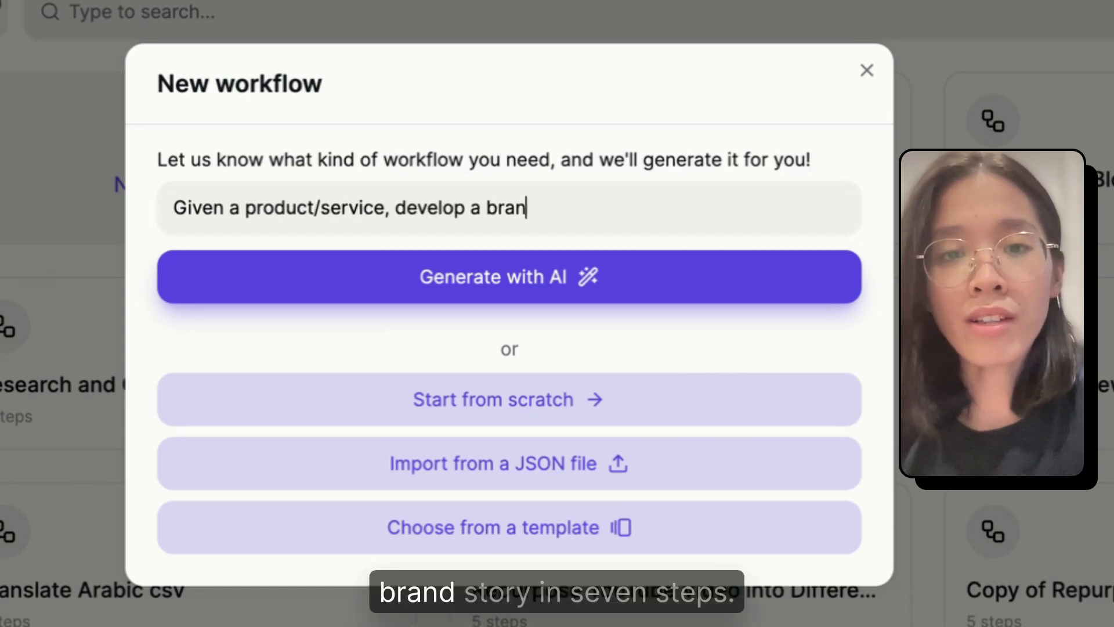
{"action": "type", "text": "d story in 7 ste"}
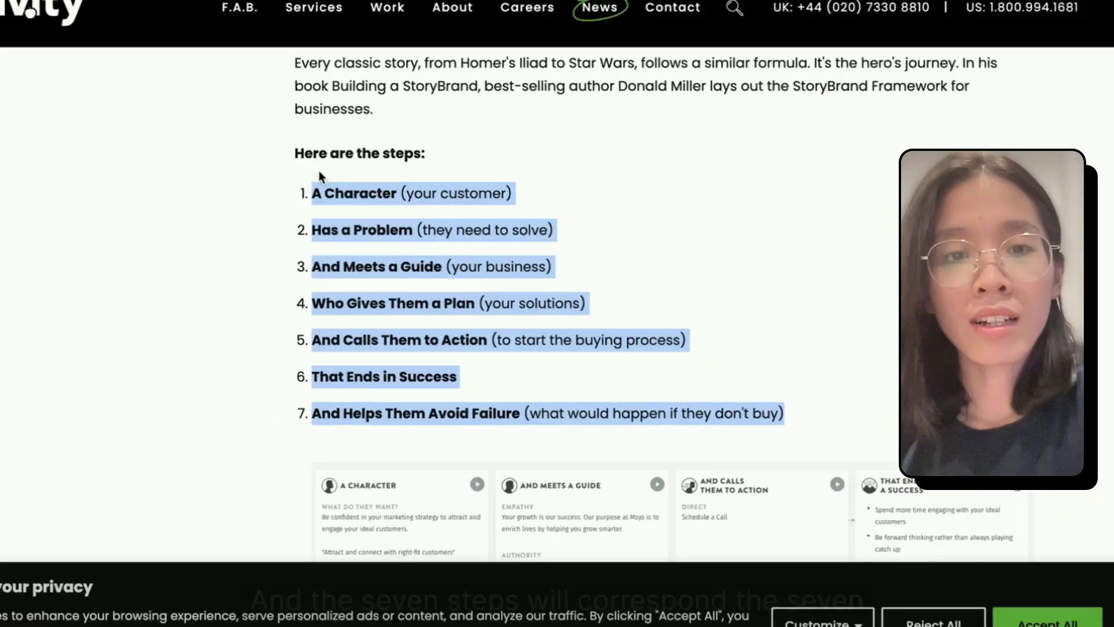
{"action": "type", "text": "ps:"}
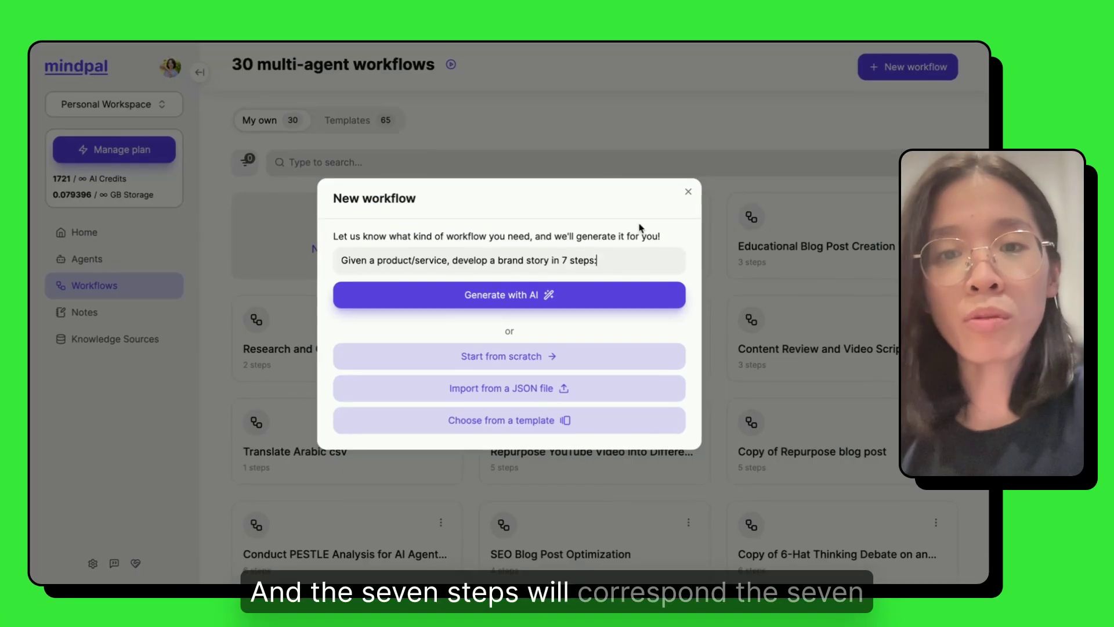
- Add the seven framework steps, from "A Character (your customer)" to "And Helps Them Avoid Failure", numbered 1 to 7, and generate the workflow with AI
{"action": "type", "text": "A Character (your customer) Has a Problem (they need to solve) And Meets a Guide (your business) Who Gives Them a Plan (your solutions) And Calls Them to Action (to start the buying process) That Ends in Success And Helps Them Avoid Failure (what would happen if they don't buy)"}
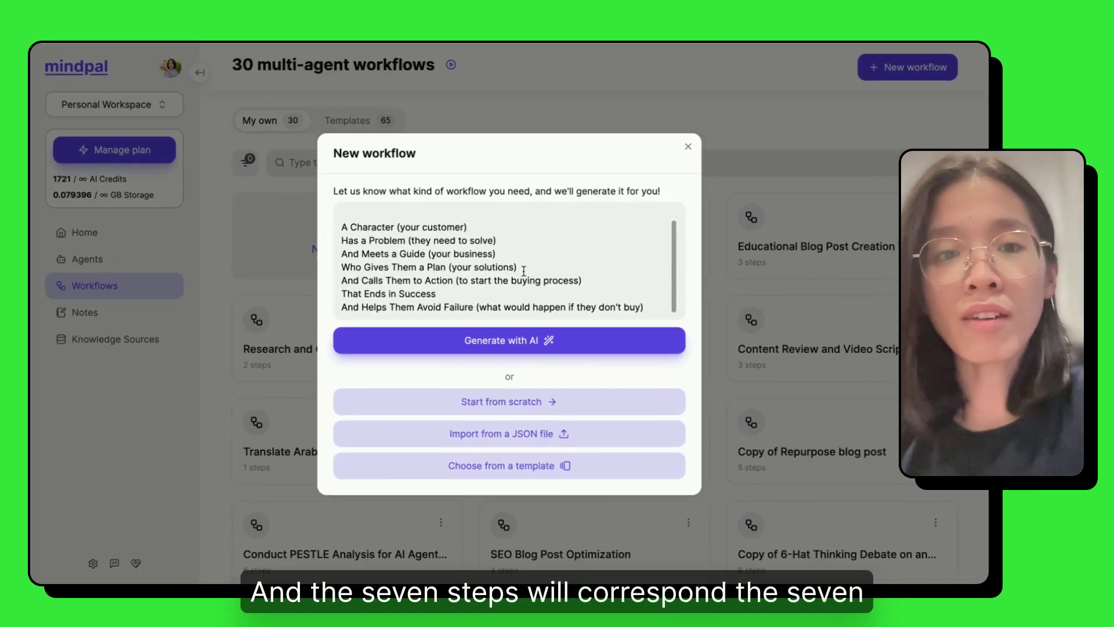
{"action": "left_click", "coordinate": [342, 227]}
{"action": "type", "text": "1."}
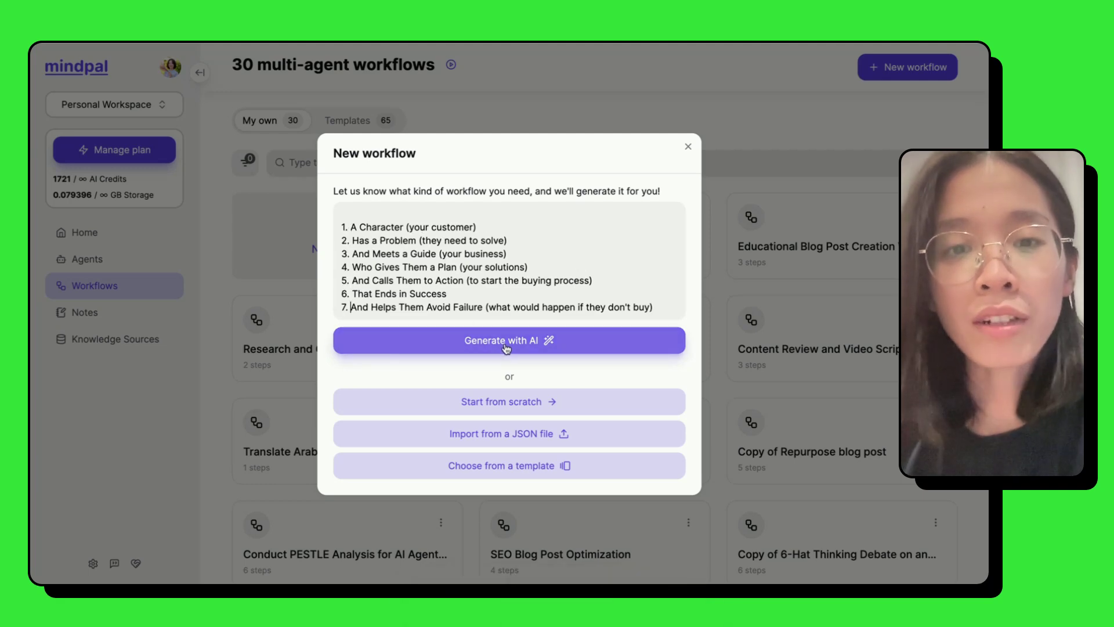
{"action": "left_click", "coordinate": [507, 346]}
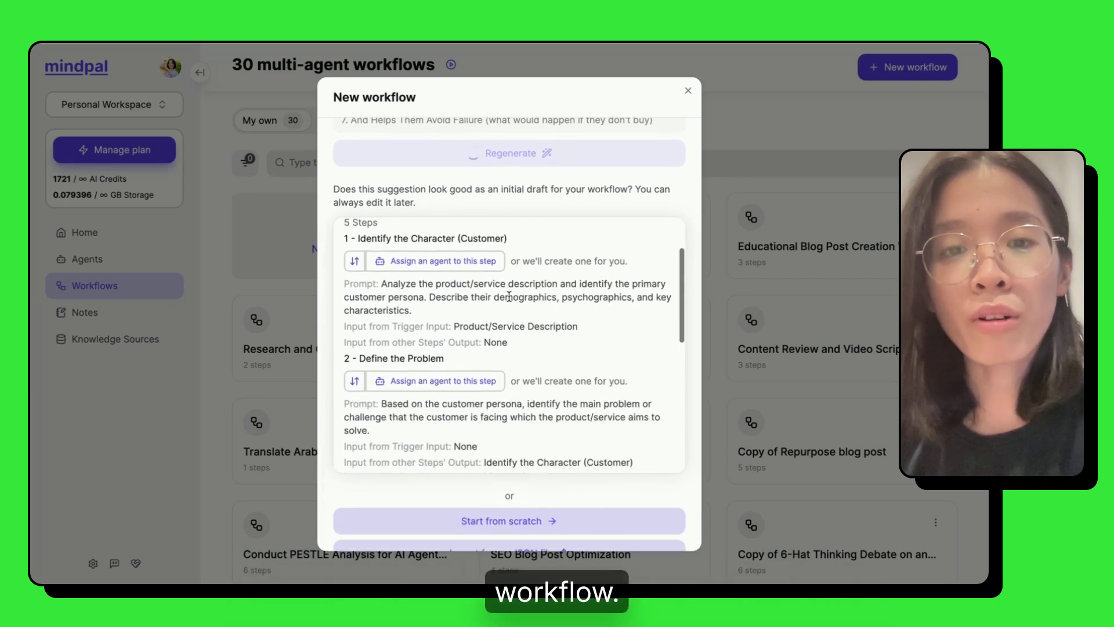
- Assign the Brand Storytelling Writer agent to the Identify the Character (Customer) step of the generated draft
{"action": "scroll", "coordinate": [441, 290], "scroll_direction": "up", "scroll_amount": 3}
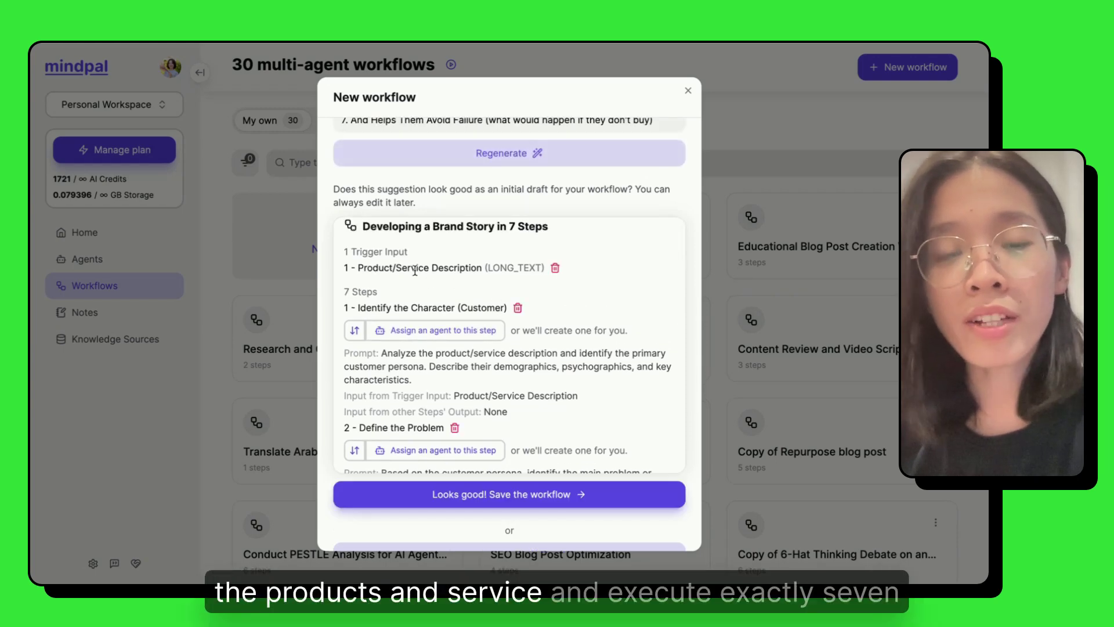
{"action": "scroll", "coordinate": [467, 339], "scroll_direction": "down", "scroll_amount": 4}
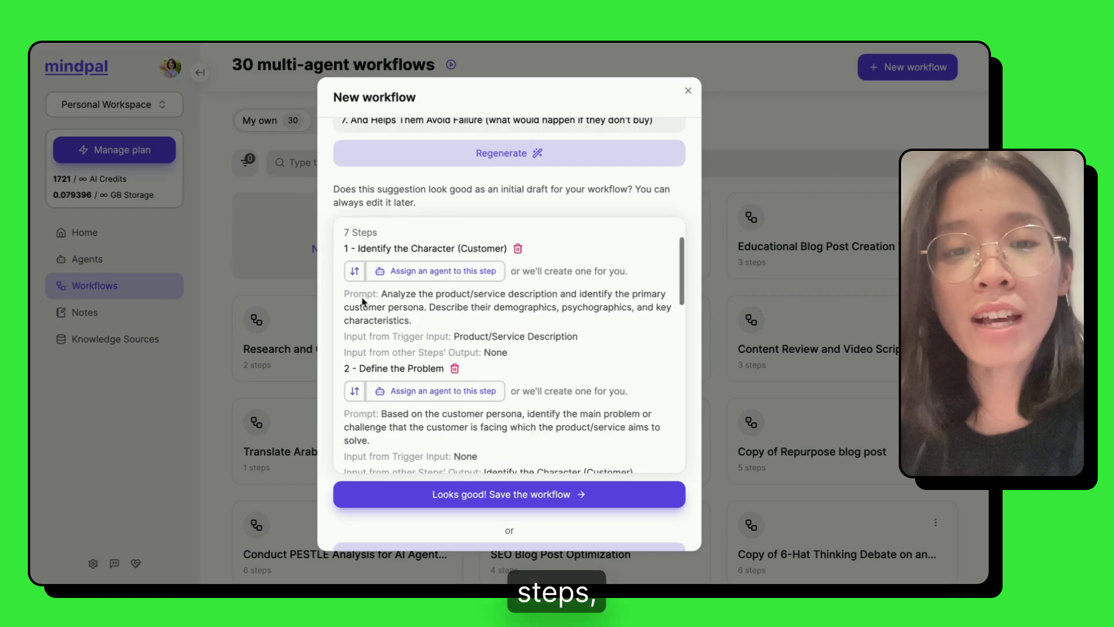
{"action": "scroll", "coordinate": [467, 339], "scroll_direction": "down", "scroll_amount": 3}
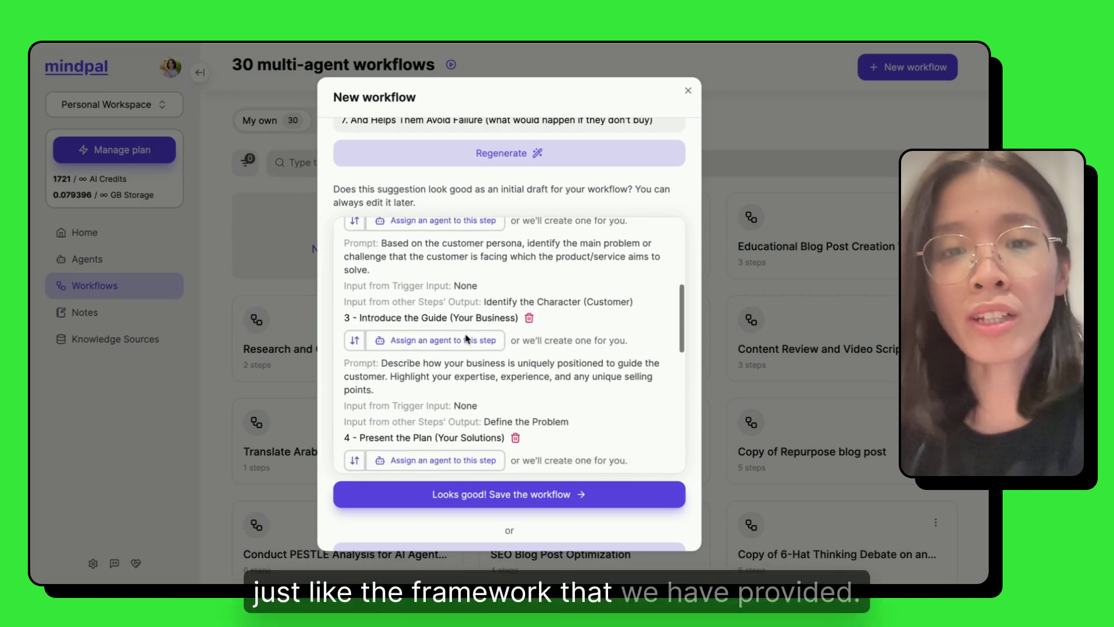
{"action": "scroll", "coordinate": [466, 334], "scroll_direction": "up", "scroll_amount": 6}
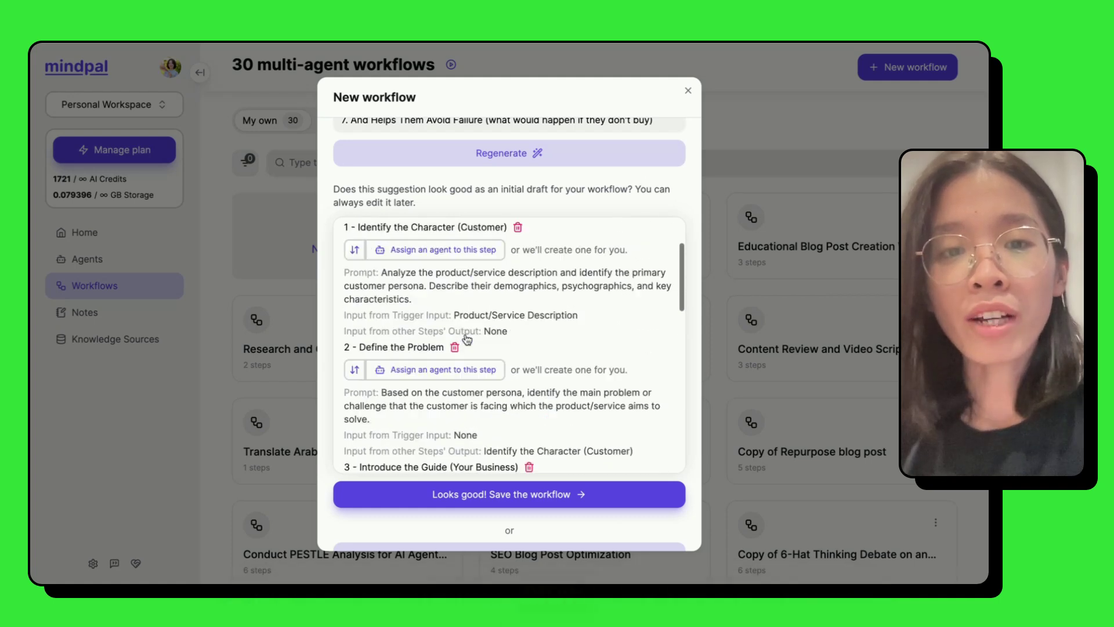
{"action": "scroll", "coordinate": [419, 319], "scroll_direction": "up", "scroll_amount": 2}
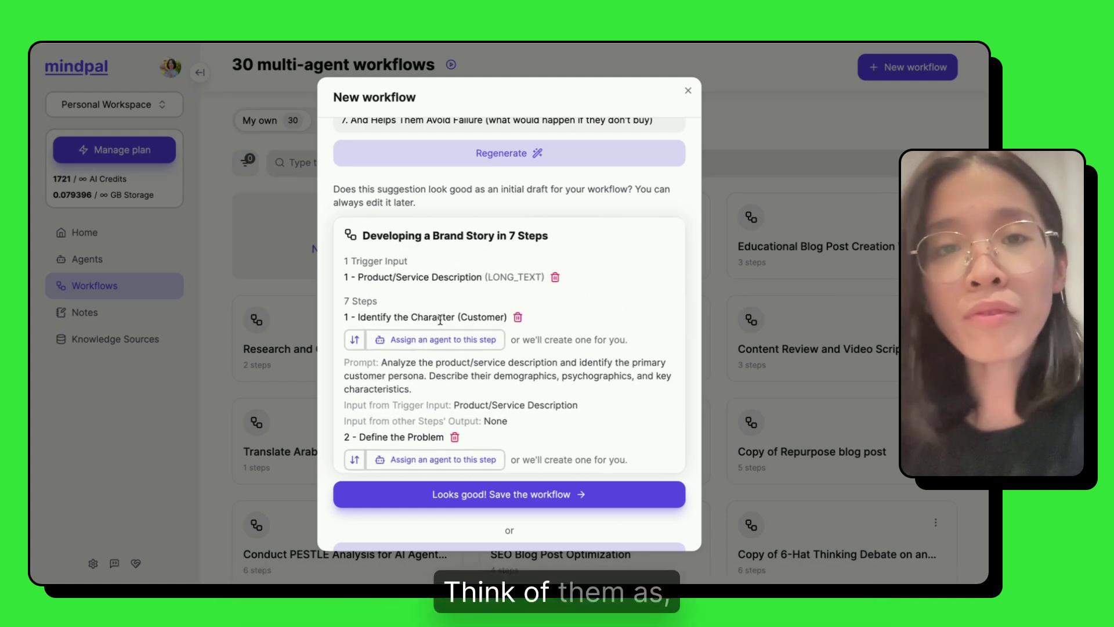
{"action": "left_click", "coordinate": [486, 343]}
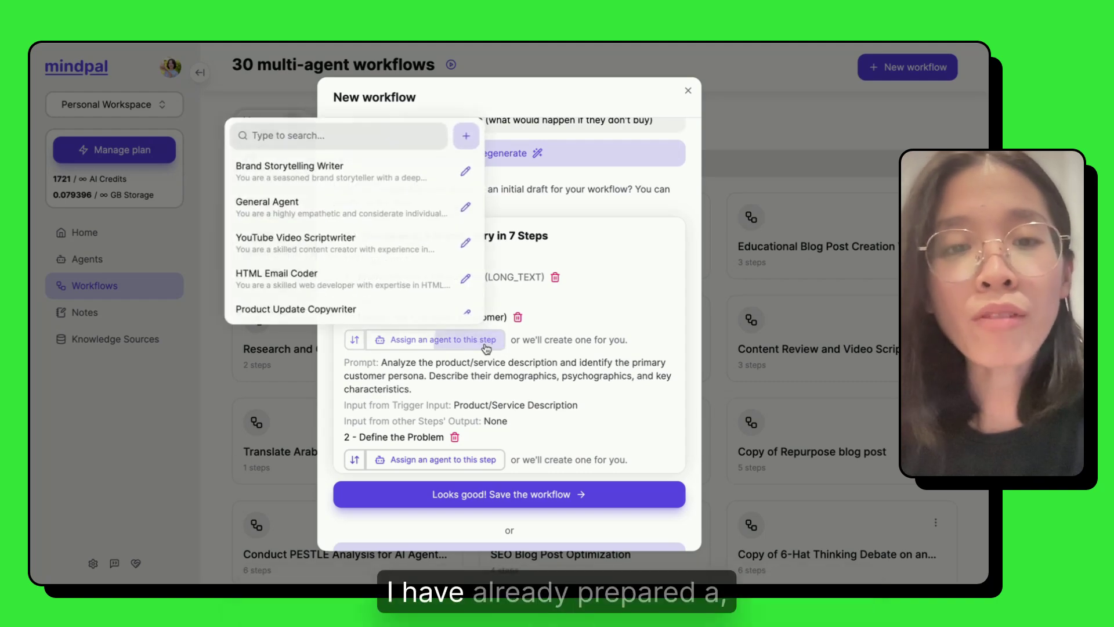
{"action": "left_click", "coordinate": [297, 174]}
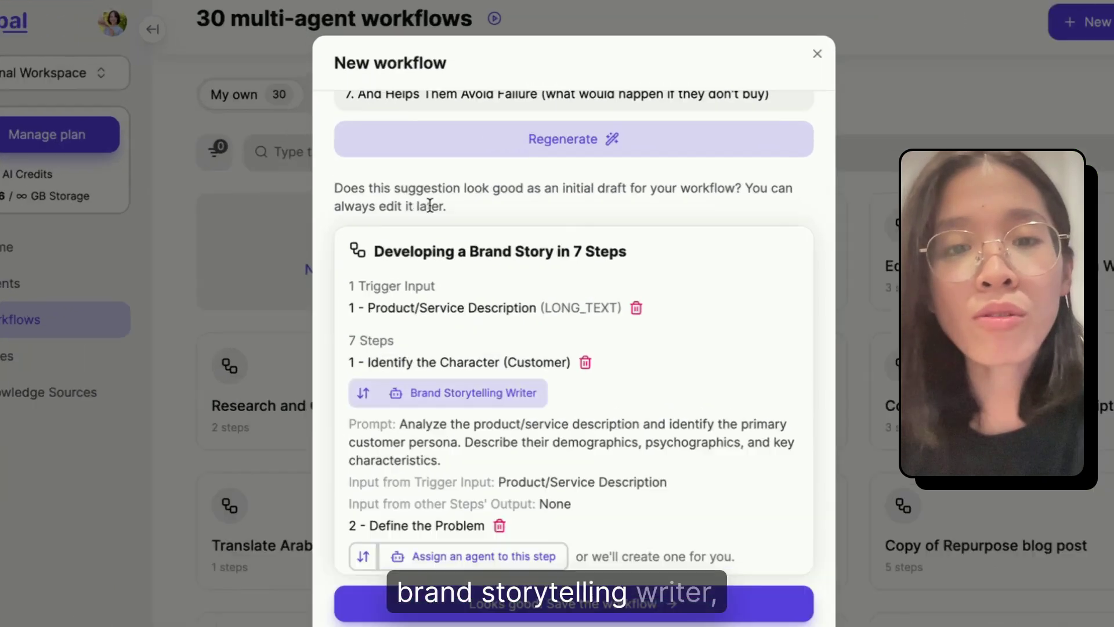
- Assign the Brand Storytelling Writer agent to steps 2 through 7 of the draft and save the workflow
{"action": "scroll", "coordinate": [482, 349], "scroll_direction": "down", "scroll_amount": 3}
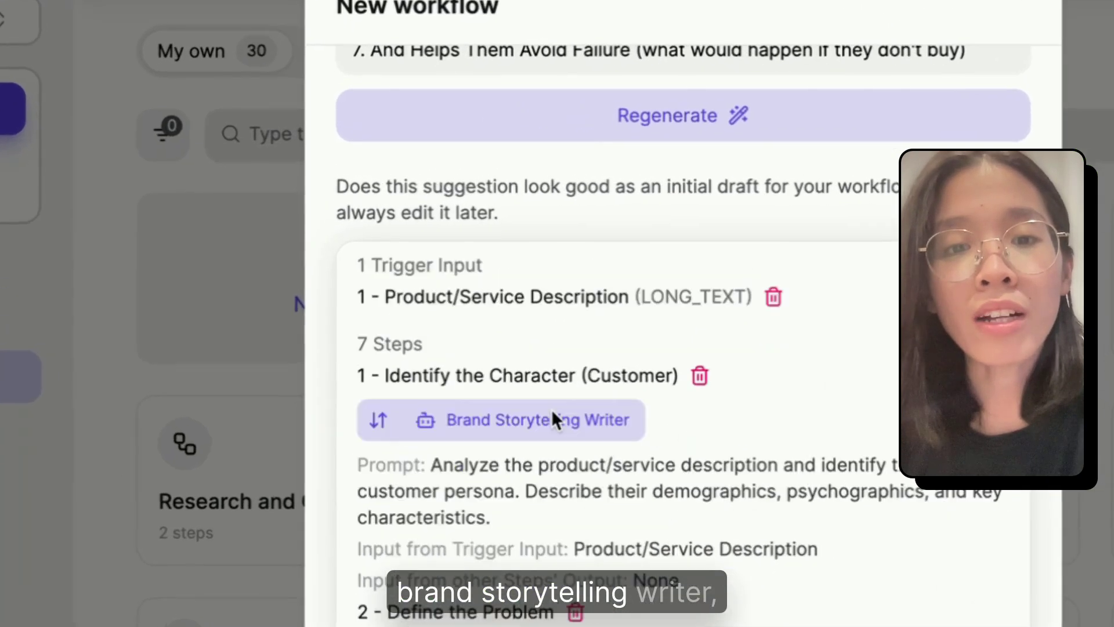
{"action": "left_click", "coordinate": [485, 438]}
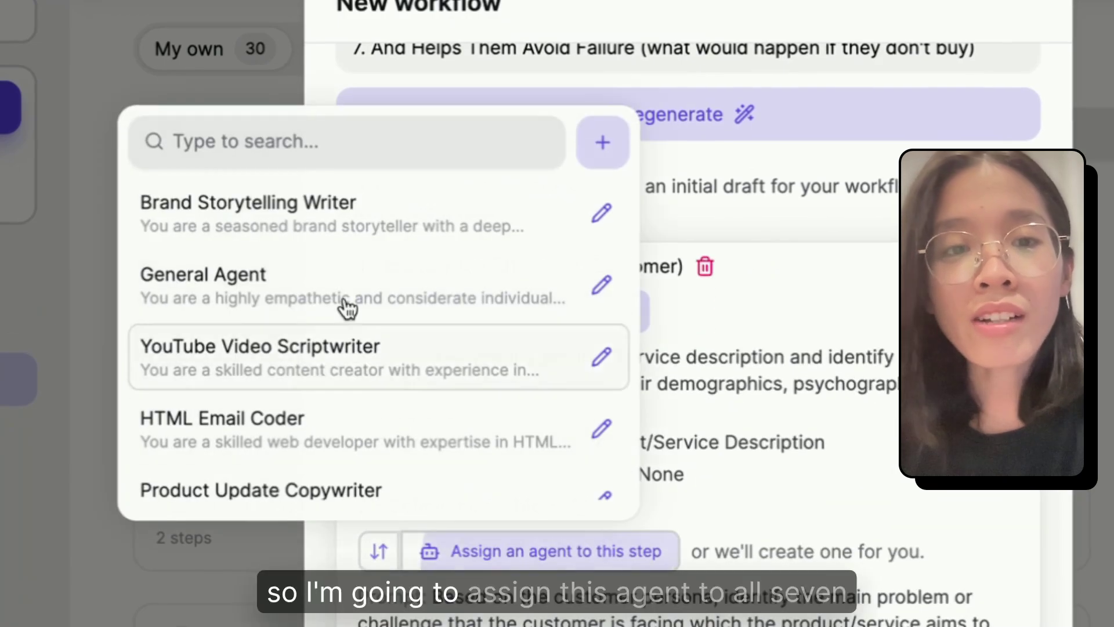
{"action": "left_click", "coordinate": [331, 213]}
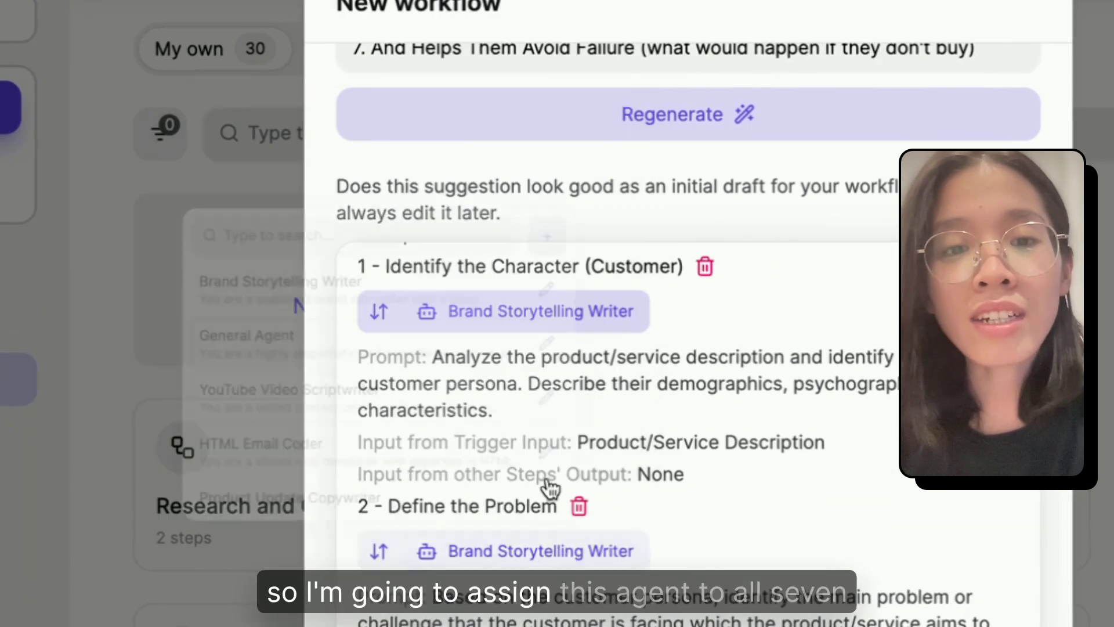
{"action": "scroll", "coordinate": [548, 499], "scroll_direction": "down", "scroll_amount": 5}
{"action": "left_click", "coordinate": [548, 515]}
{"action": "left_click", "coordinate": [334, 171]}
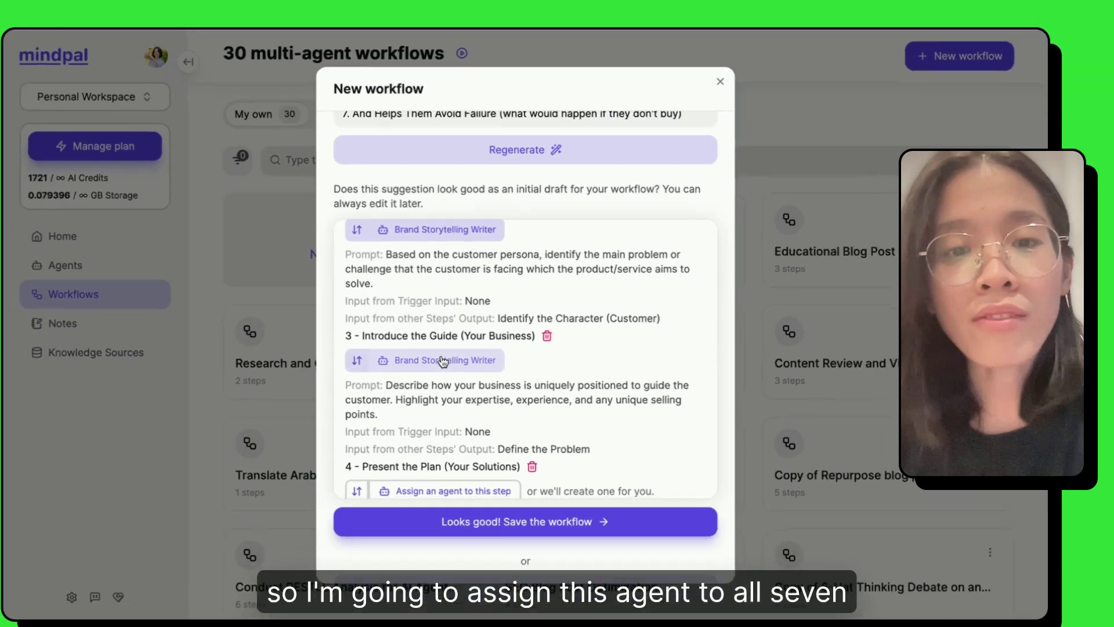
{"action": "scroll", "coordinate": [522, 464], "scroll_direction": "down", "scroll_amount": 3}
{"action": "left_click", "coordinate": [500, 502]}
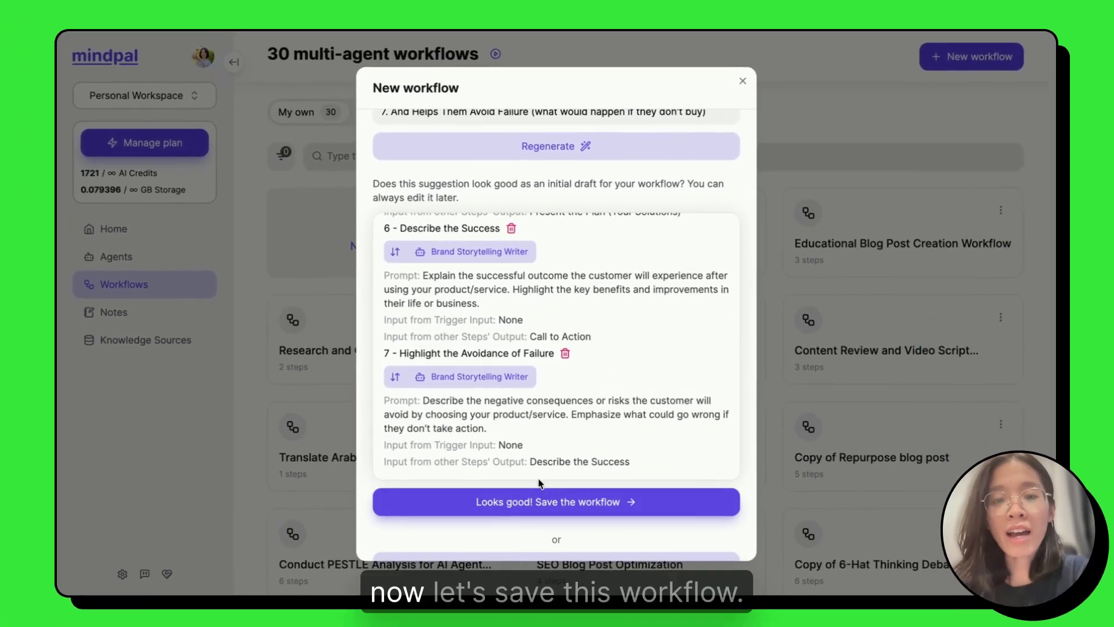
{"action": "left_click", "coordinate": [568, 504]}
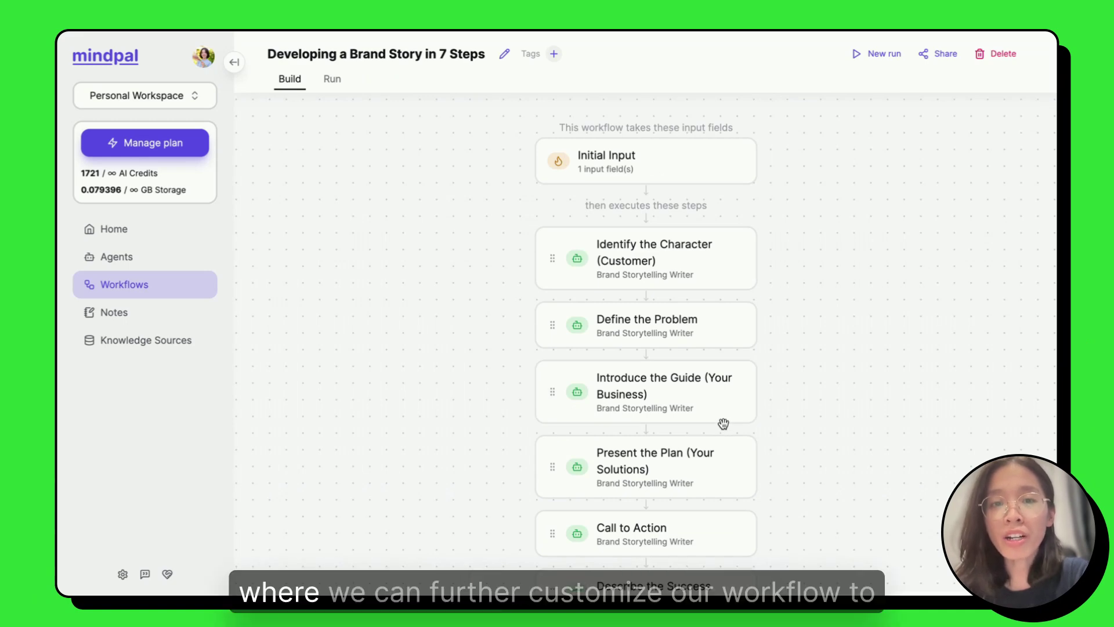
- Set the field type of the Product/Service Description trigger input to URL
{"action": "scroll", "coordinate": [707, 356], "scroll_direction": "down", "scroll_amount": 3}
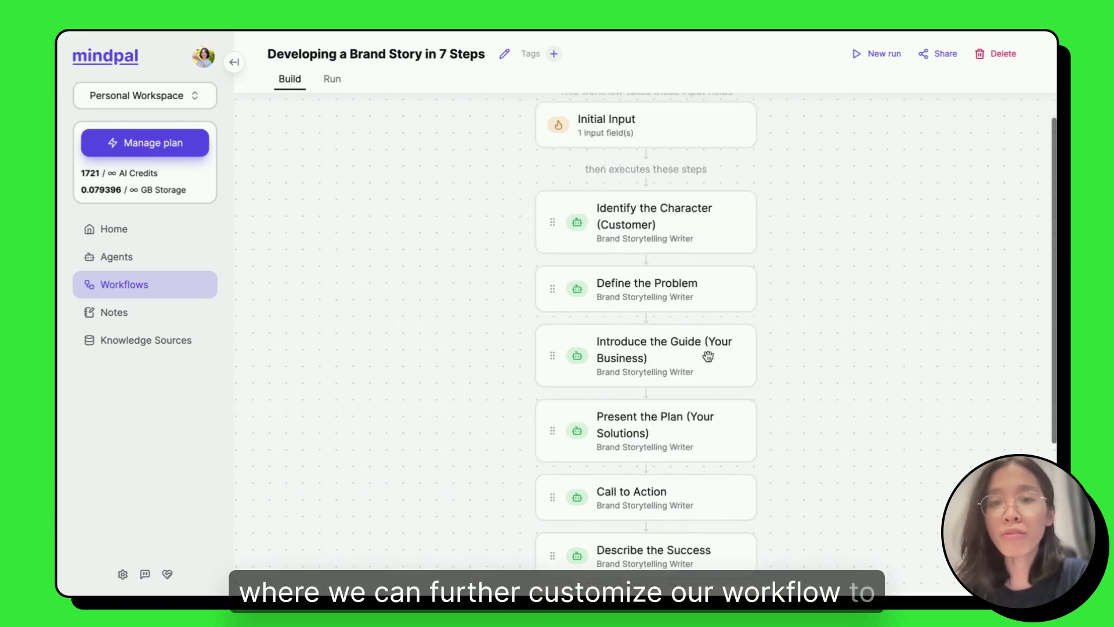
{"action": "scroll", "coordinate": [708, 355], "scroll_direction": "up", "scroll_amount": 3}
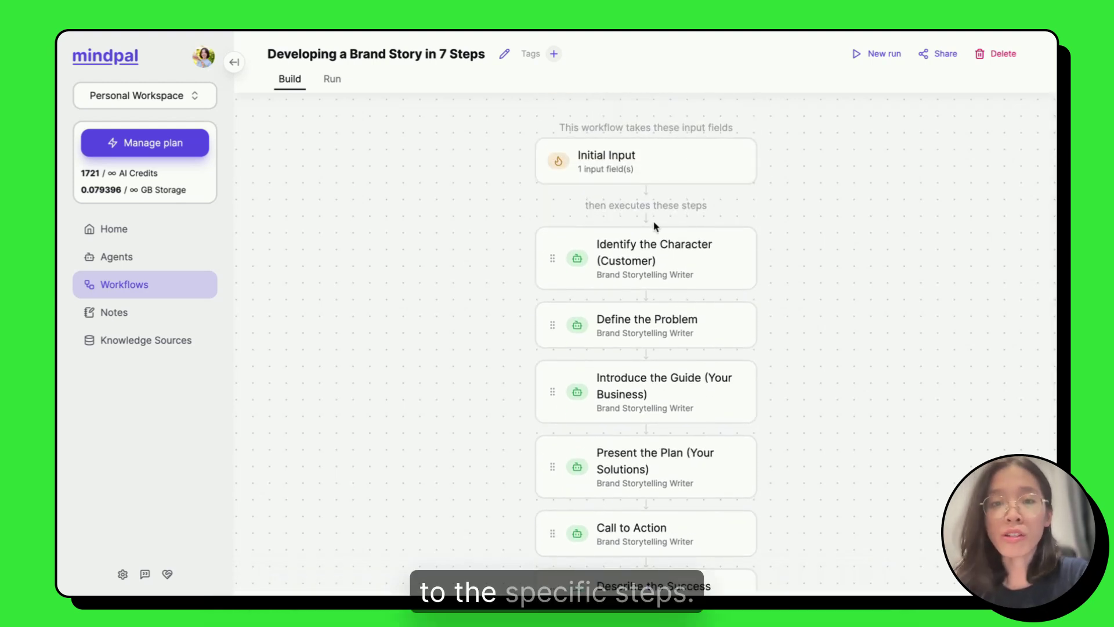
{"action": "left_click", "coordinate": [633, 171]}
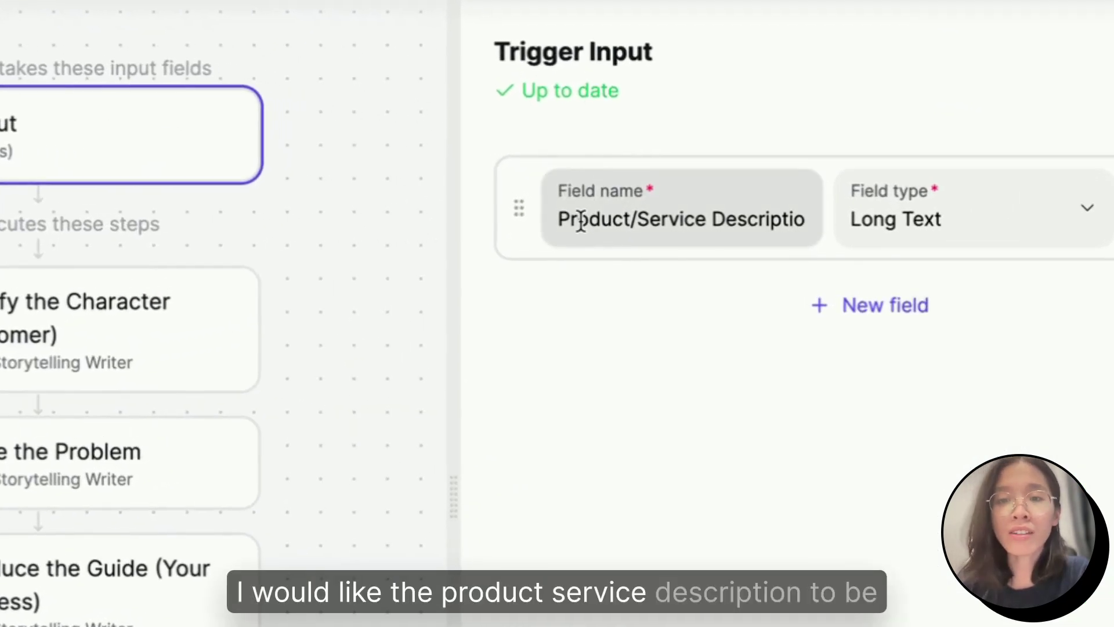
{"action": "left_click", "coordinate": [879, 218]}
{"action": "left_click", "coordinate": [907, 421]}
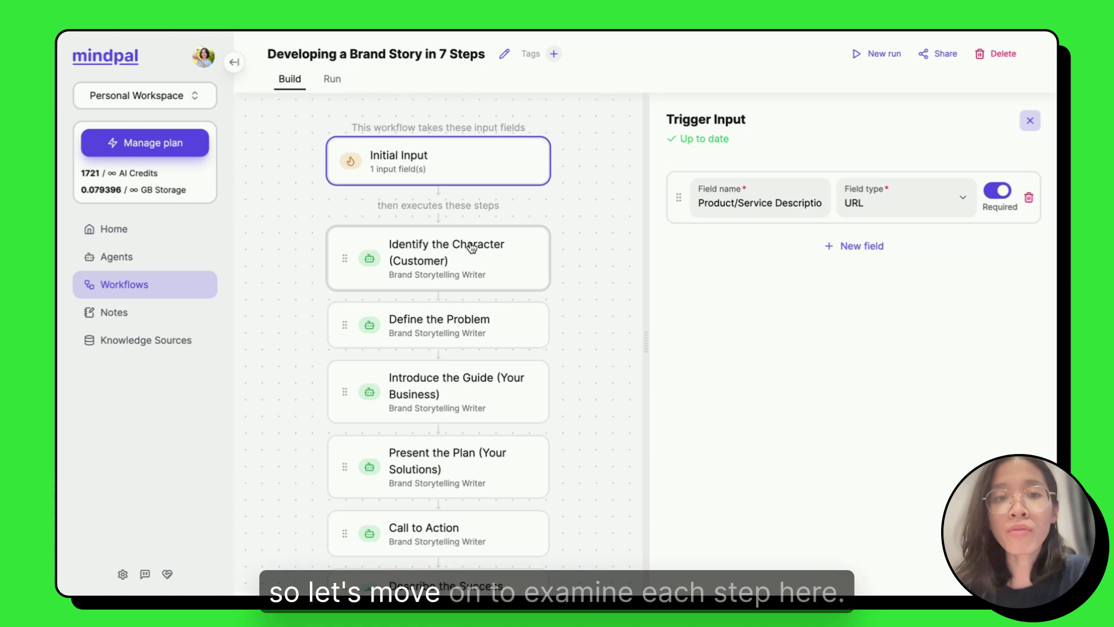
- Retitle the Identify the Character (Customer) step as "A Character", using the wording of the framework article
{"action": "scroll", "coordinate": [471, 249], "scroll_direction": "down", "scroll_amount": 2}
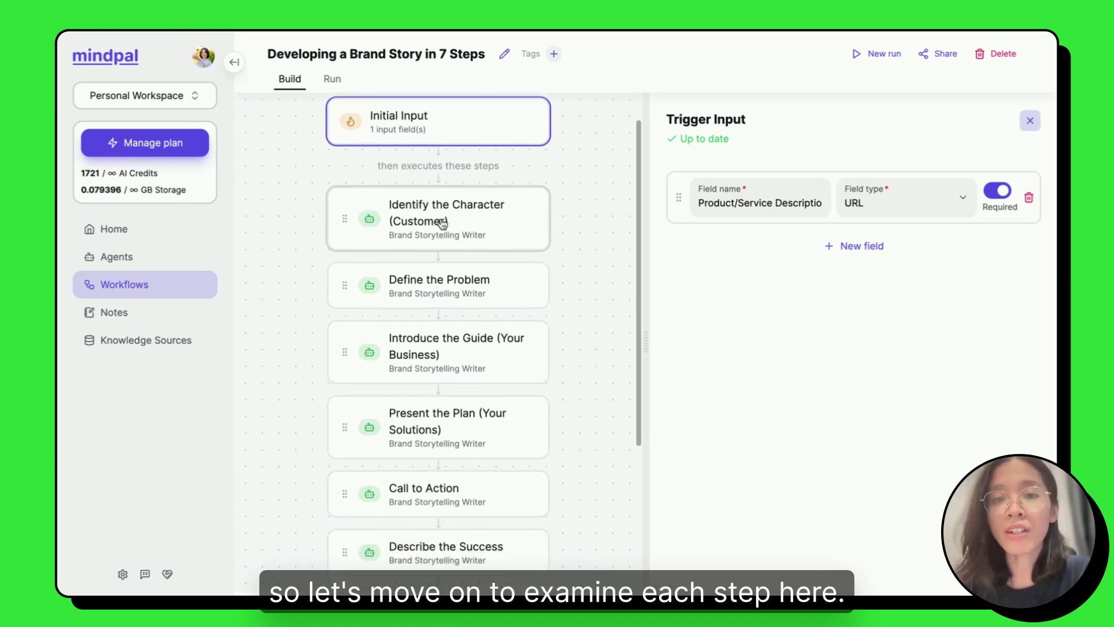
{"action": "left_click", "coordinate": [442, 224]}
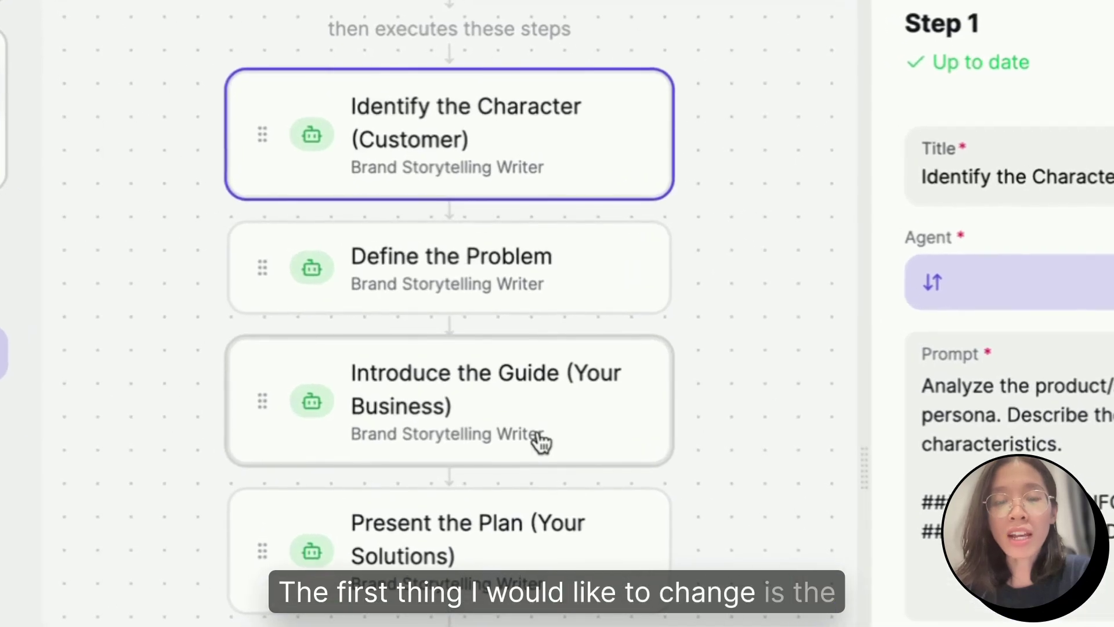
{"action": "scroll", "coordinate": [484, 329], "scroll_direction": "down", "scroll_amount": 1}
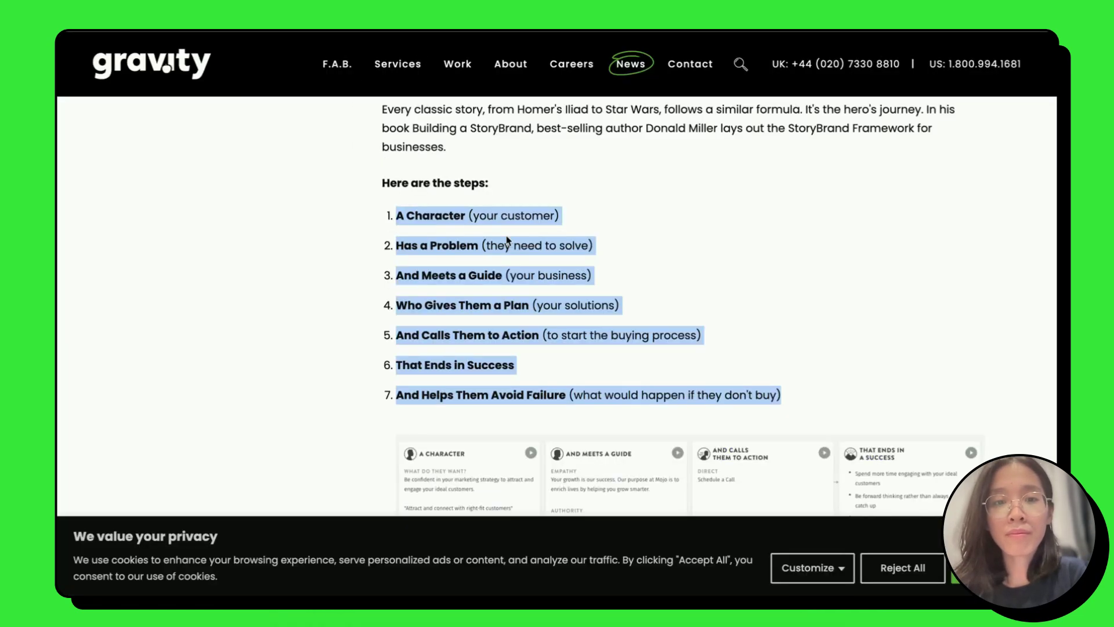
{"action": "left_click", "coordinate": [471, 215]}
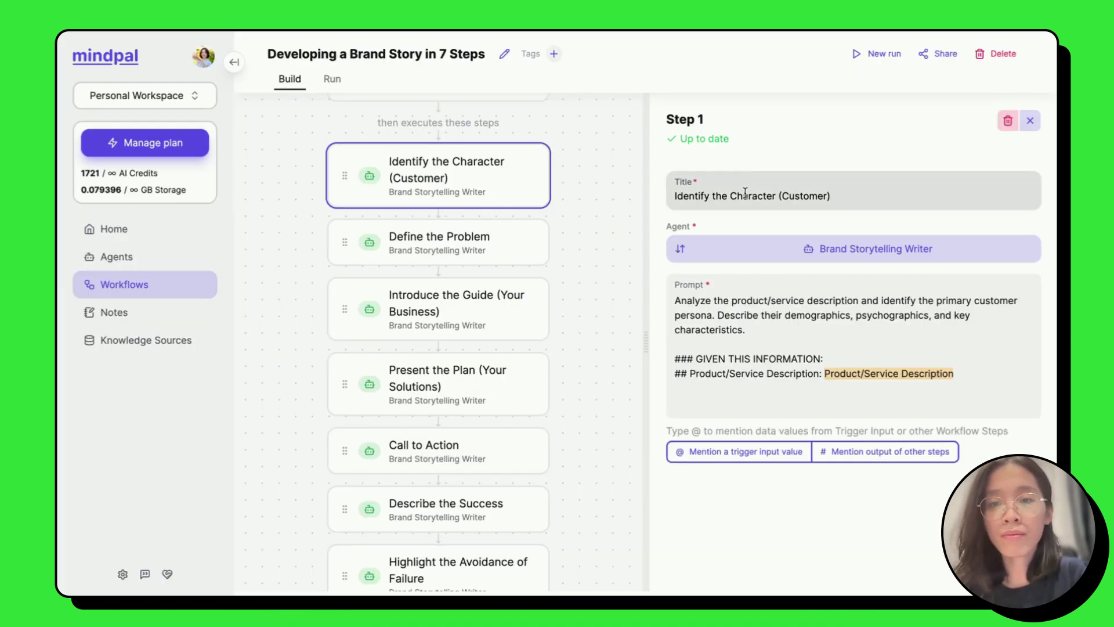
{"action": "left_click", "coordinate": [746, 193]}
{"action": "key", "text": "ctrl+a"}
{"action": "type", "text": "A Character"}
- Retitle the Define the Problem step as "Has a Problem" and the Introduce the Guide step as "And Meets a Guide"
{"action": "left_click", "coordinate": [450, 234]}
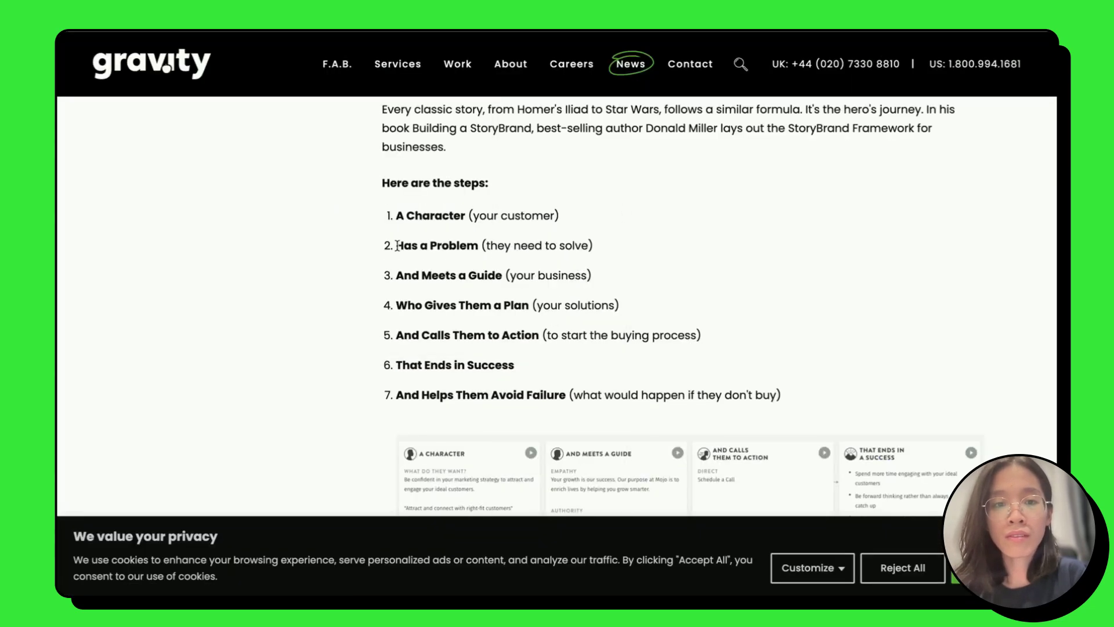
{"action": "left_click", "coordinate": [454, 300]}
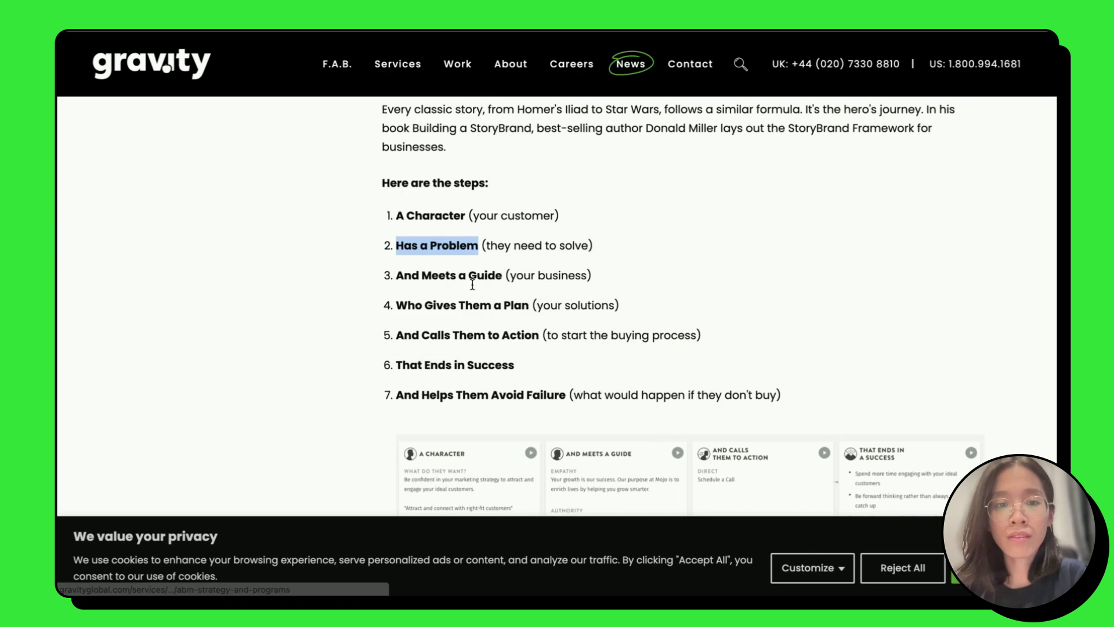
{"action": "left_click_drag", "start_coordinate": [327, 273], "coordinate": [435, 273]}
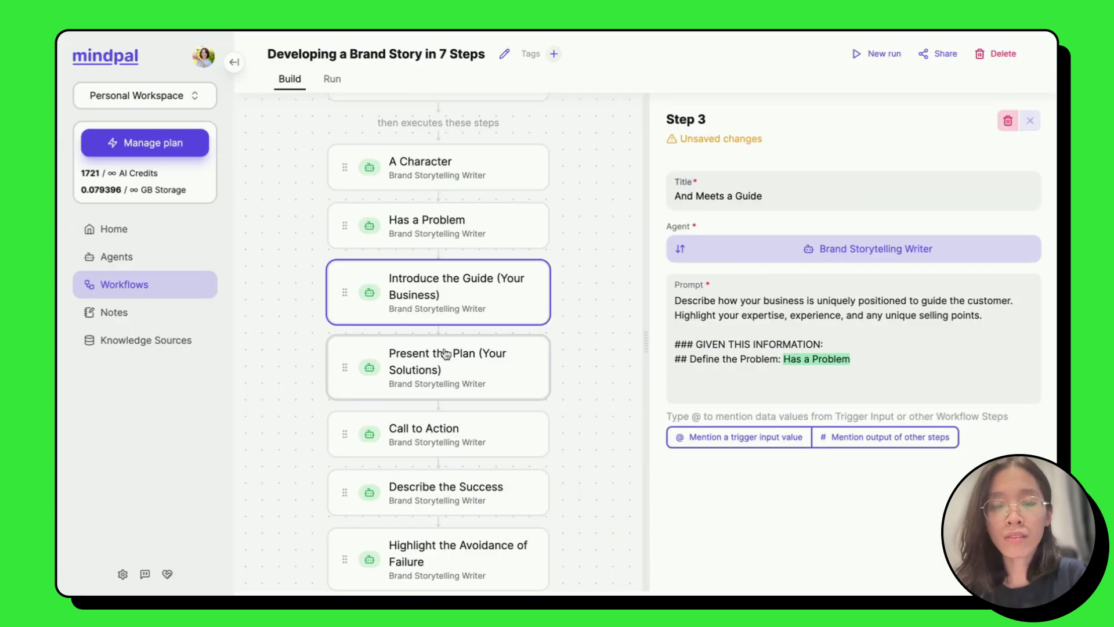
- Retitle steps 4 to 7 as "Who Gives Them a Plan", "And Calls Them to Action", "That Ends in Success" and "And Helps Them Avoid Failure"
{"action": "scroll", "coordinate": [445, 354], "scroll_direction": "down", "scroll_amount": 2}
{"action": "left_click", "coordinate": [435, 278]}
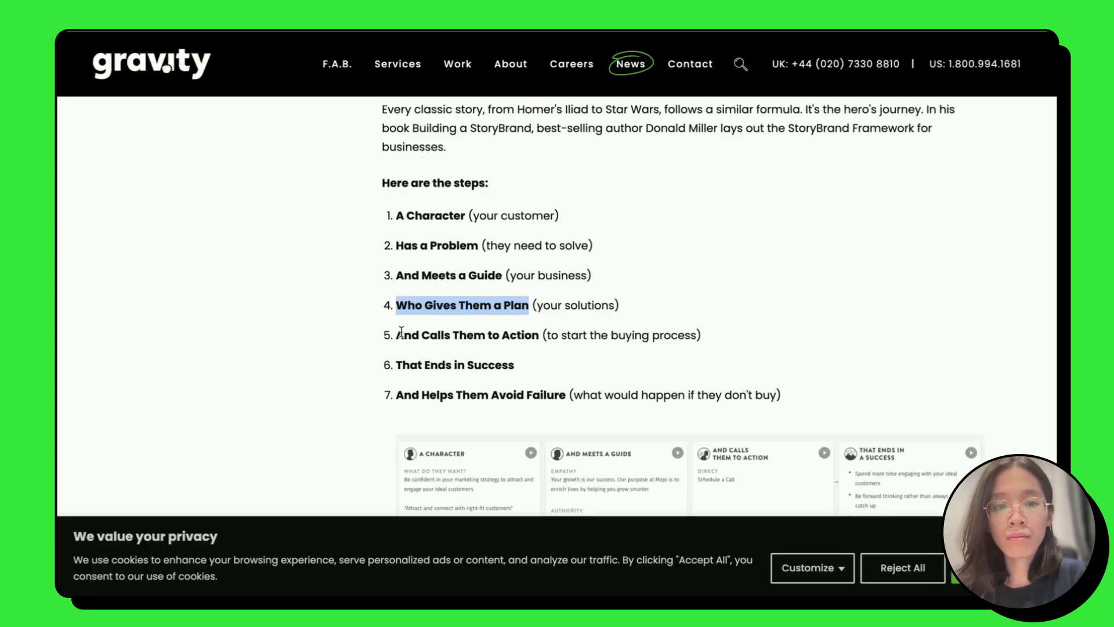
{"action": "left_click_drag", "start_coordinate": [395, 332], "coordinate": [540, 332]}
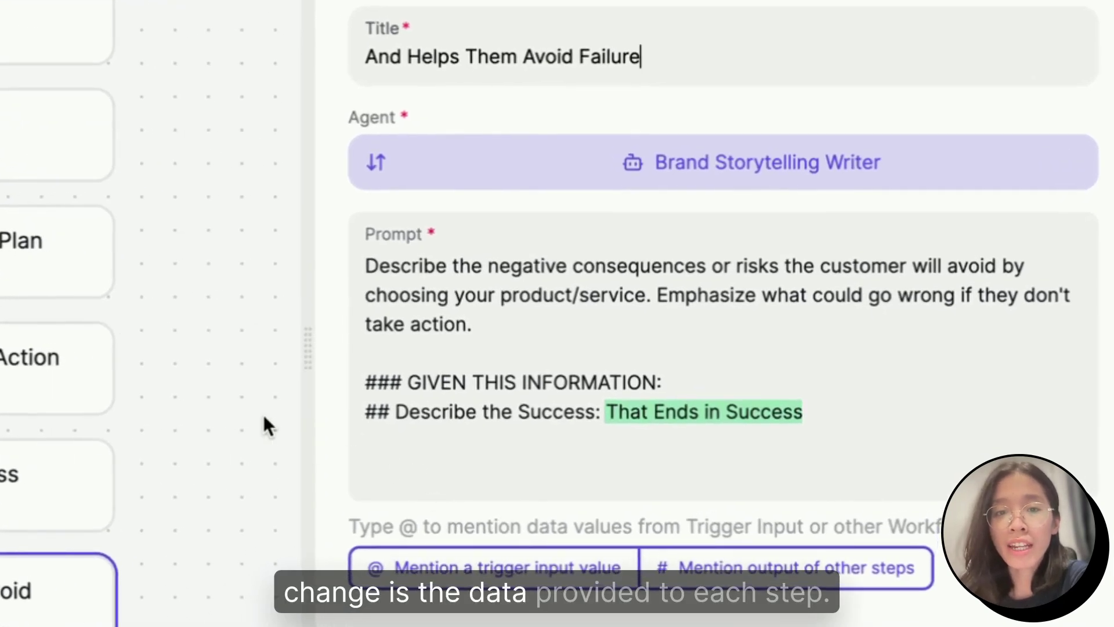
- Add "## Product/Service:" and "## A Character:" lines to step 7's prompt, referencing the Product/Service Description trigger input and the A Character output
{"action": "scroll", "coordinate": [263, 423], "scroll_direction": "up", "scroll_amount": 1}
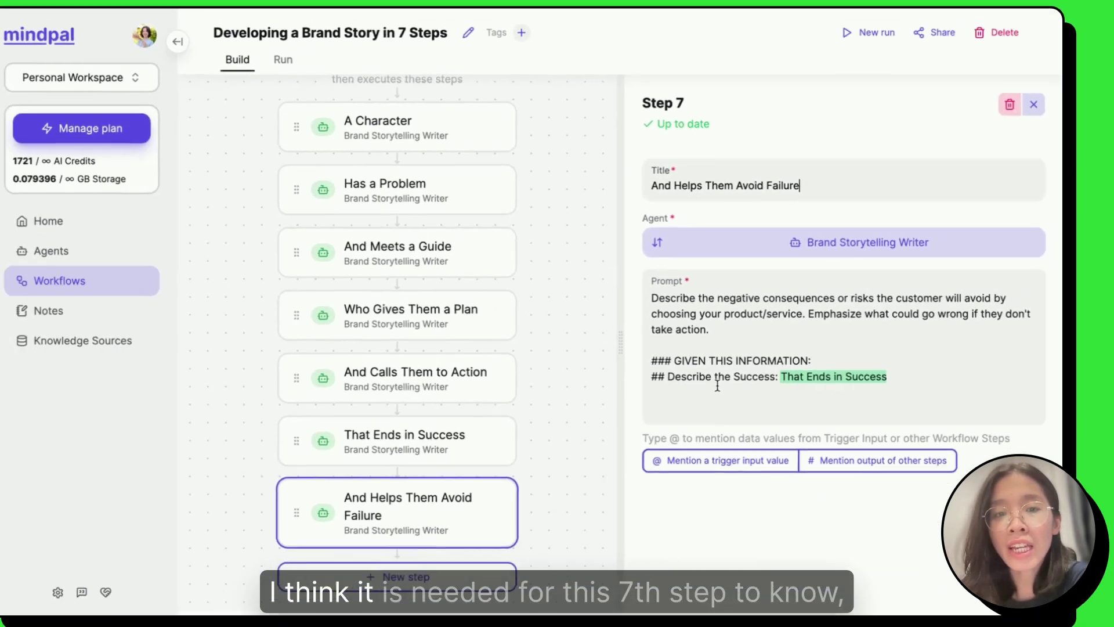
{"action": "scroll", "coordinate": [603, 366], "scroll_direction": "up", "scroll_amount": 1}
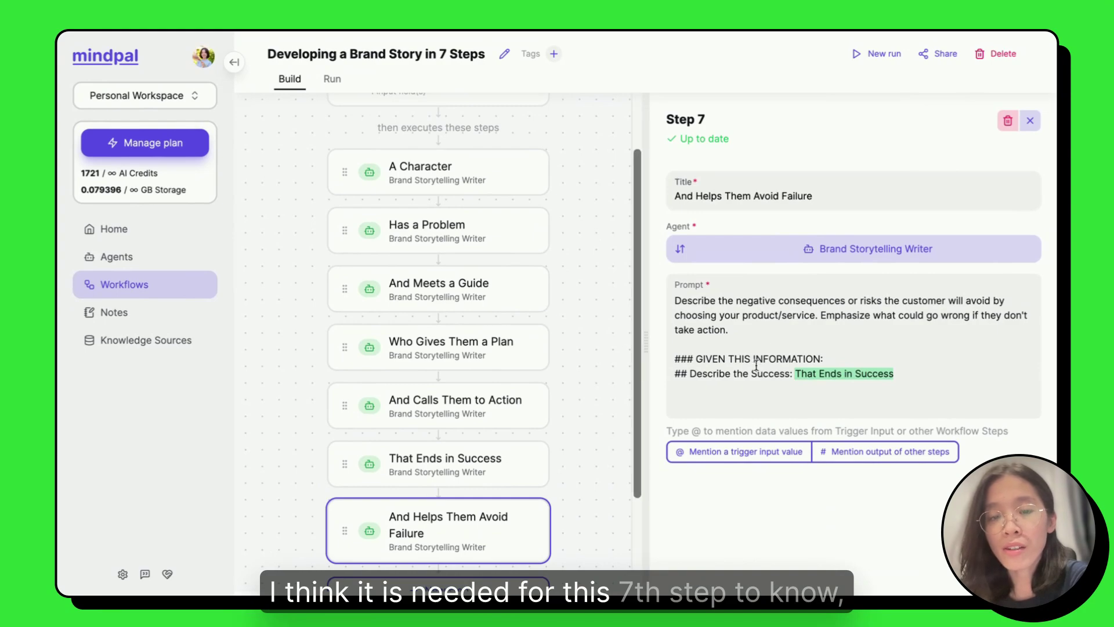
{"action": "scroll", "coordinate": [527, 485], "scroll_direction": "up", "scroll_amount": 1}
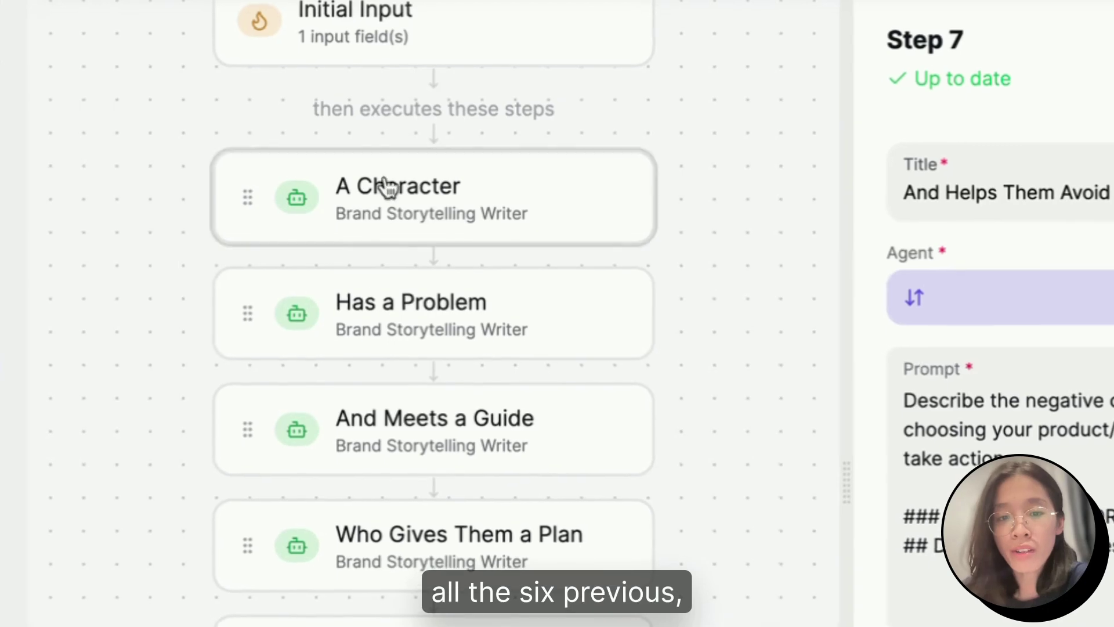
{"action": "scroll", "coordinate": [560, 164], "scroll_direction": "up", "scroll_amount": 1}
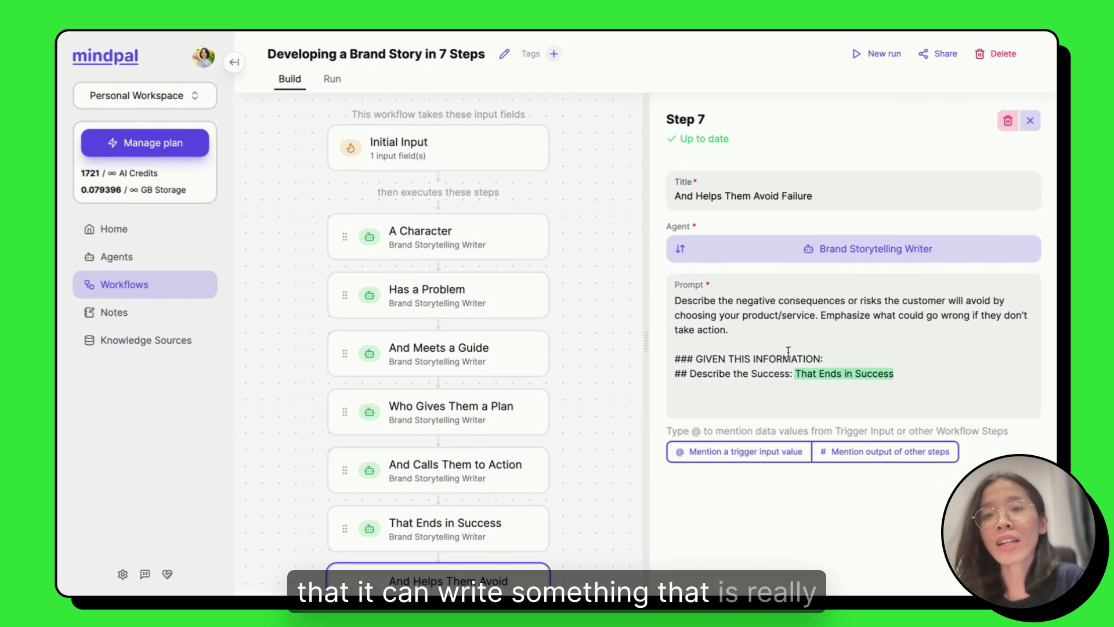
{"action": "left_click", "coordinate": [686, 417]}
{"action": "left_click", "coordinate": [828, 361]}
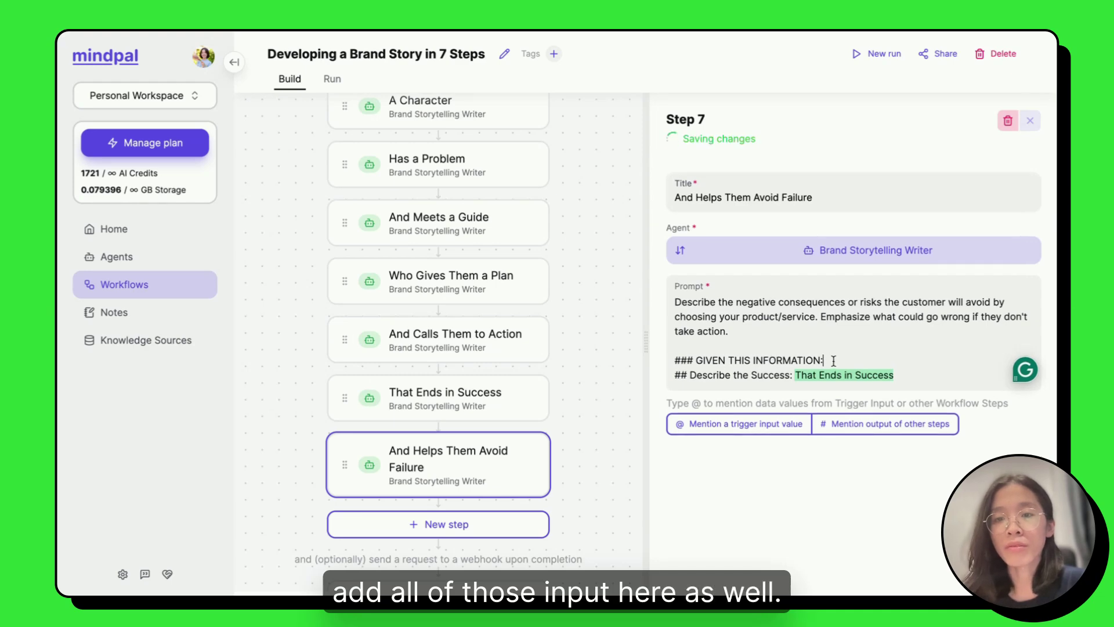
{"action": "key", "text": "Return"}
{"action": "type", "text": "## Product/Service:"}
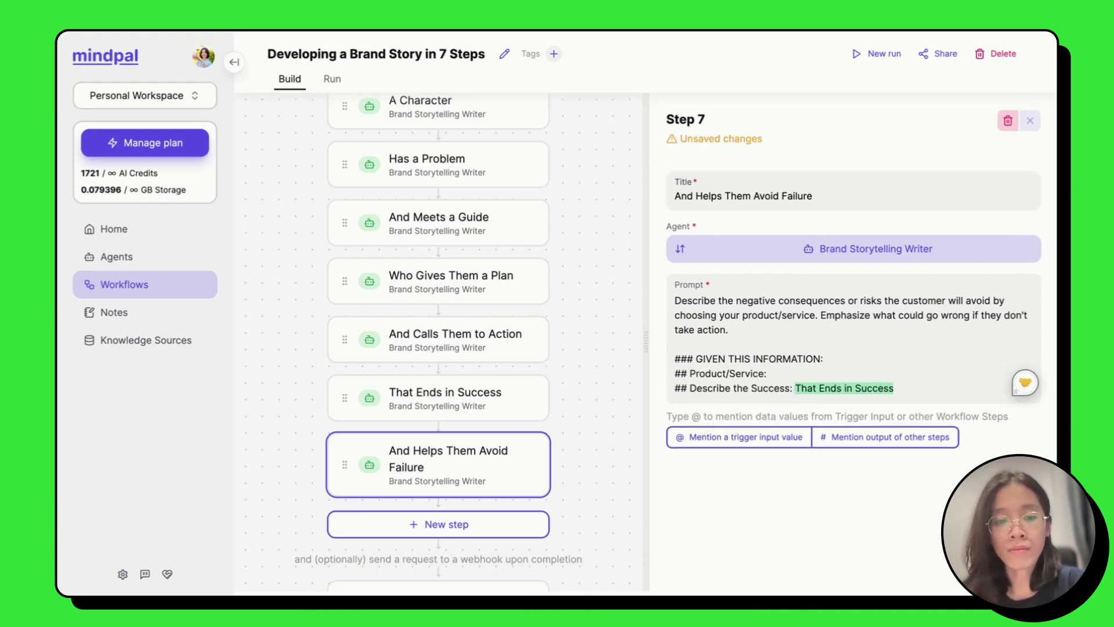
{"action": "key", "text": "Return"}
{"action": "type", "text": "## A Character: @"}
{"action": "key", "text": "Return"}
- Add "## Has a Problem:" and "## And Meets a Guide:" lines to step 7's prompt, each referencing the matching step's output
{"action": "key", "text": "Return"}
{"action": "type", "text": "## Has a Problem: @"}
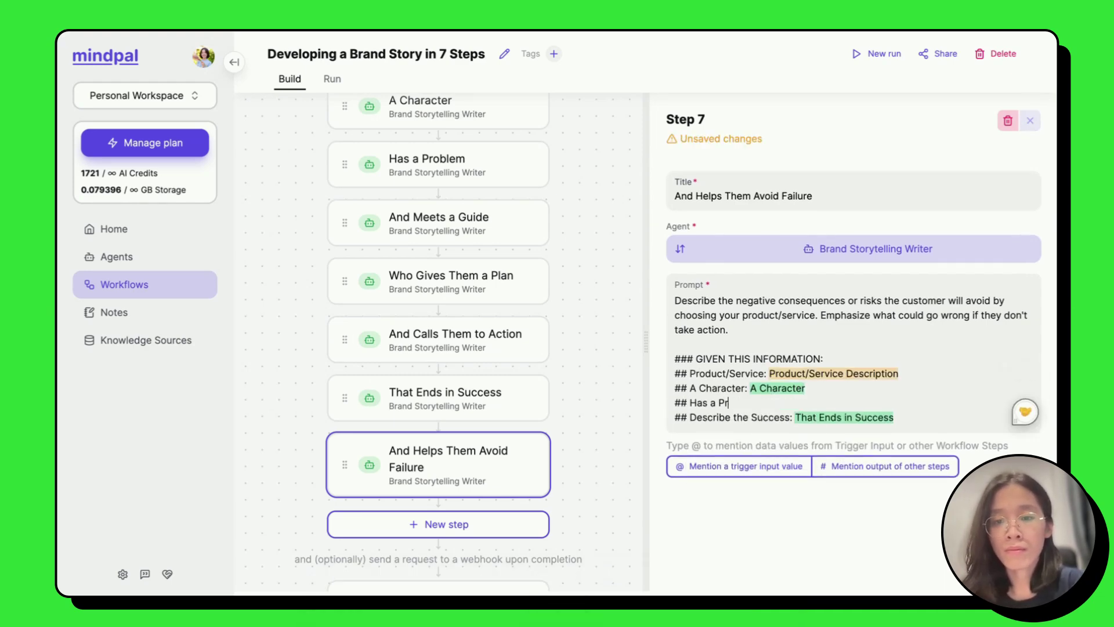
{"action": "key", "text": "Return"}
{"action": "key", "text": "Return"}
{"action": "type", "text": "## And Meets a Guide: @"}
{"action": "key", "text": "Return"}
- Add "## Who Gives them a Plan:" and "## And Calls them to Action:" lines to step 7's prompt, each referencing the matching step's output
{"action": "key", "text": "Return"}
{"action": "type", "text": "## Who Giv"}
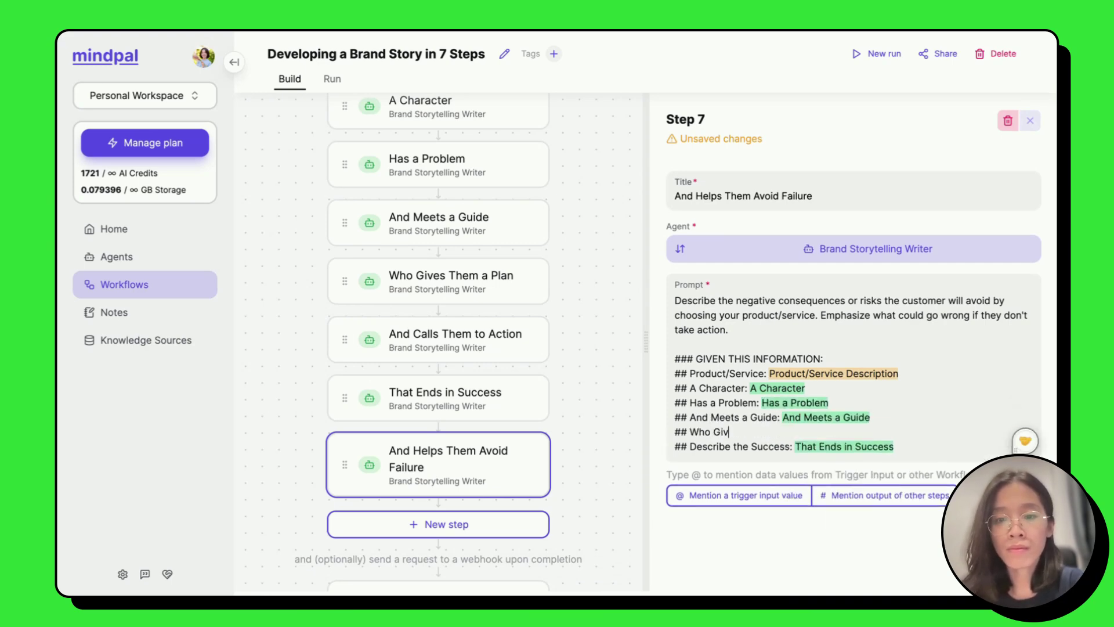
{"action": "type", "text": "es them a Plan: @"}
{"action": "key", "text": "Return"}
{"action": "key", "text": "Return"}
{"action": "type", "text": "## And Calls them to Action:"}
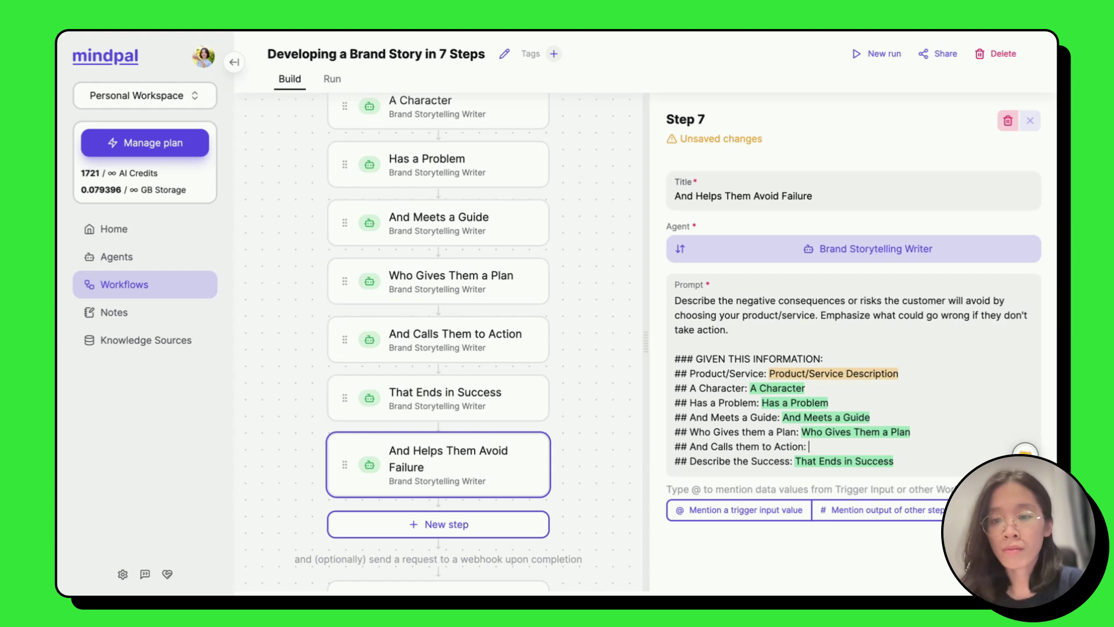
{"action": "type", "text": "@"}
{"action": "key", "text": "Return"}
- Relabel the Describe the Success line as "That Ends in Success" and insert the heading "### THE PREVIOUS PARTS OF THIS STORY:" above the story parts
{"action": "left_click_drag", "start_coordinate": [690, 460], "coordinate": [792, 461]}
{"action": "type", "text": "That Ends in"}
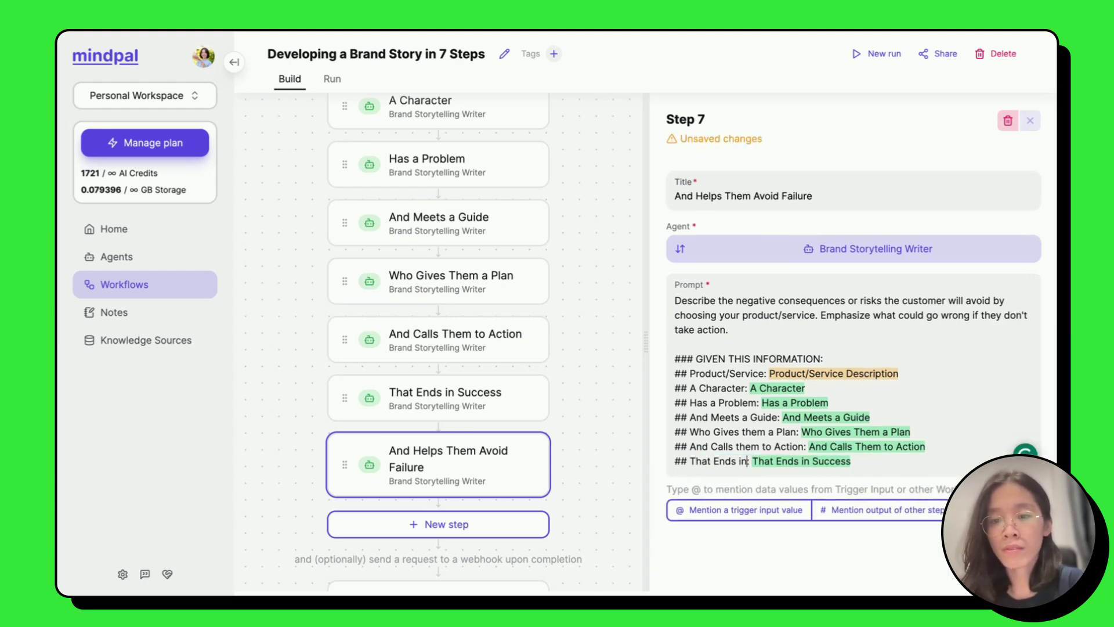
{"action": "type", "text": " Success:"}
{"action": "left_click", "coordinate": [900, 373]}
{"action": "key", "text": "Return"}
{"action": "key", "text": "Return"}
{"action": "type", "text": "### THE PREVIOUS P"}
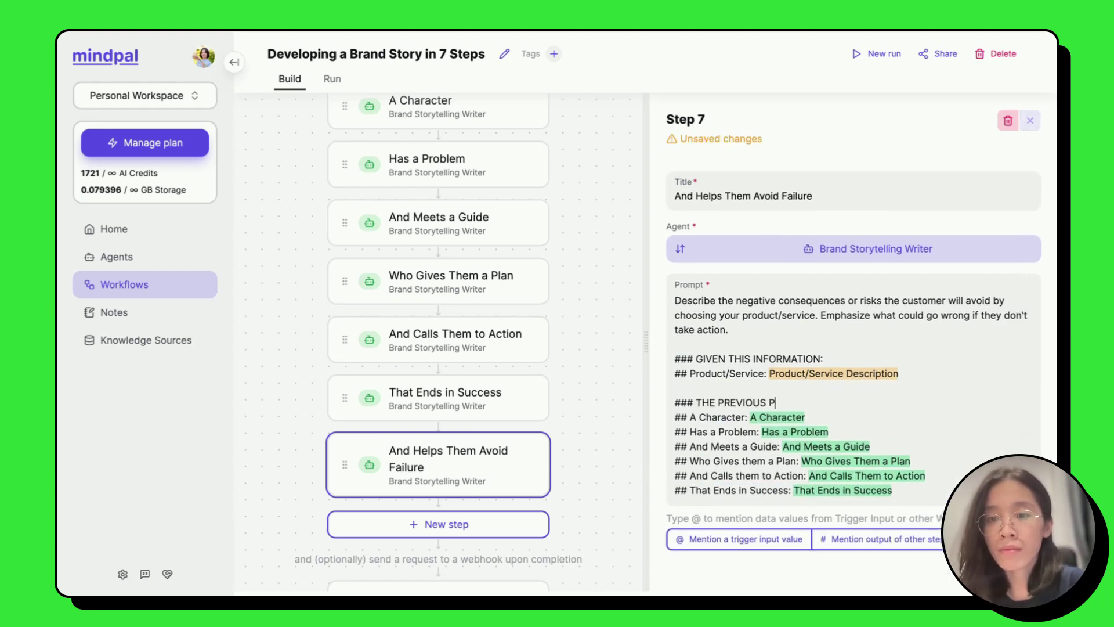
- Replace the instructions in the A Character step's prompt with "Write the 1st part of the brand story: A Character"
{"action": "scroll", "coordinate": [596, 303], "scroll_direction": "up", "scroll_amount": 1}
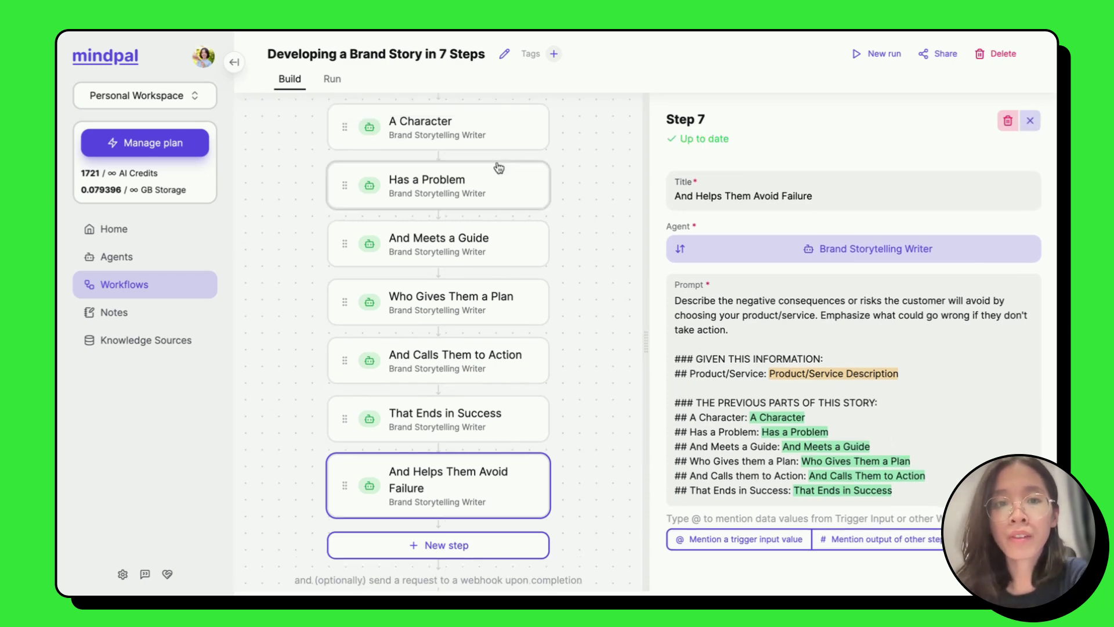
{"action": "left_click", "coordinate": [480, 121]}
{"action": "scroll", "coordinate": [545, 219], "scroll_direction": "up", "scroll_amount": 1}
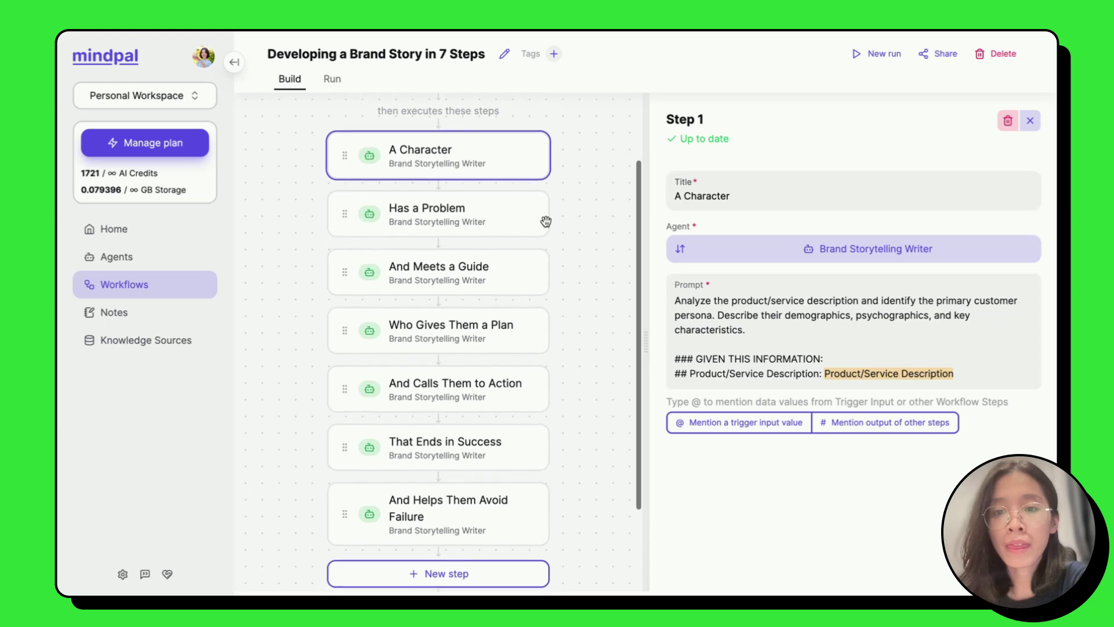
{"action": "scroll", "coordinate": [545, 221], "scroll_direction": "up", "scroll_amount": 2}
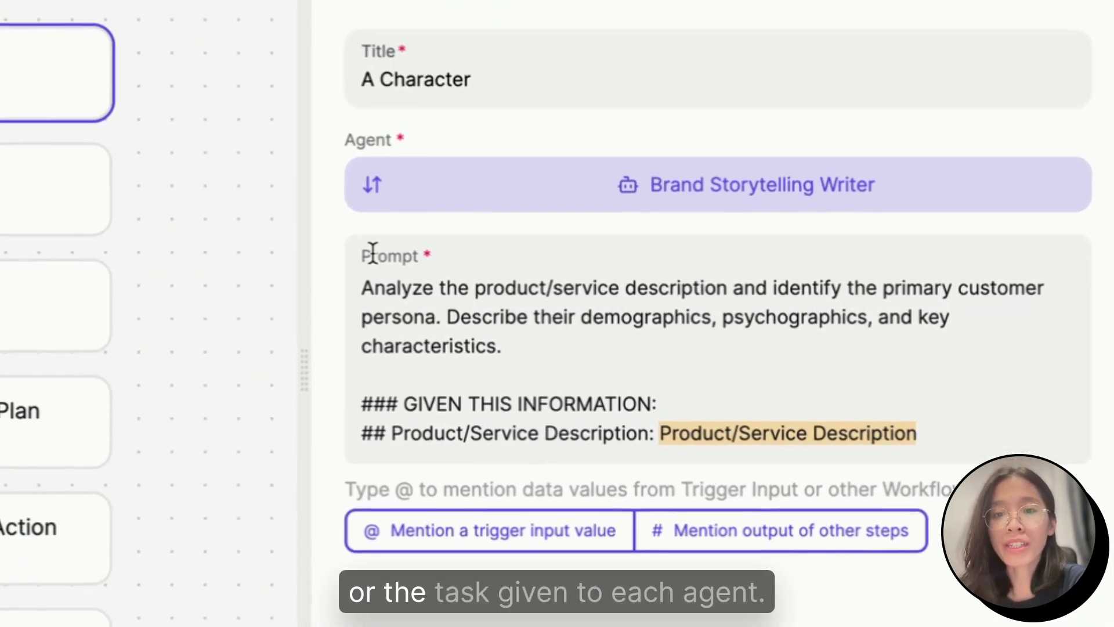
{"action": "triple_click", "coordinate": [519, 332]}
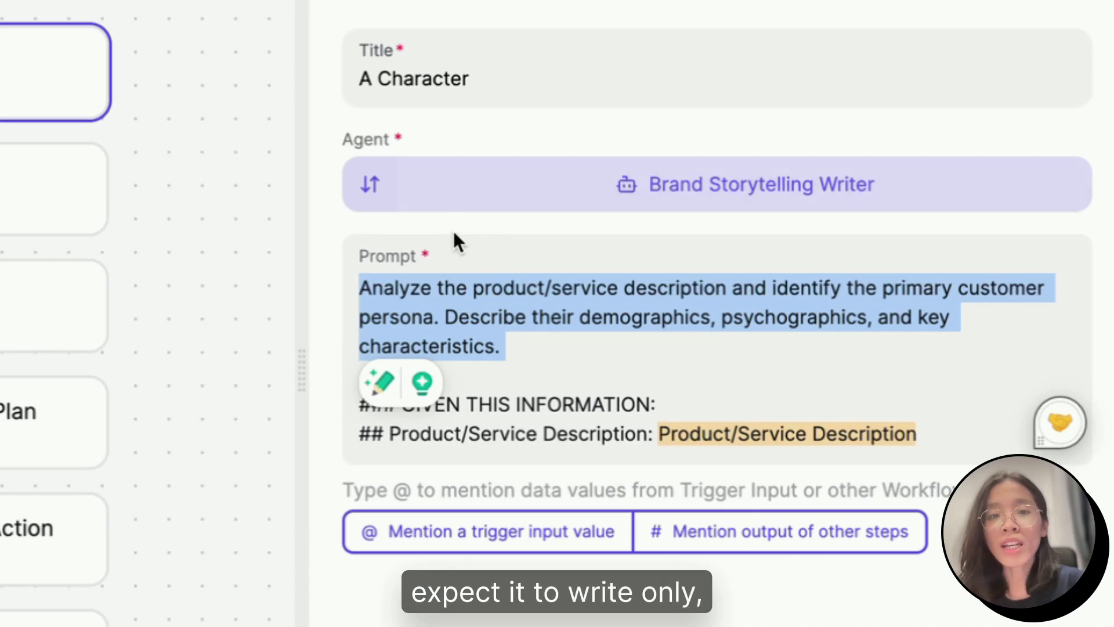
{"action": "scroll", "coordinate": [20, 316], "scroll_direction": "up", "scroll_amount": 2}
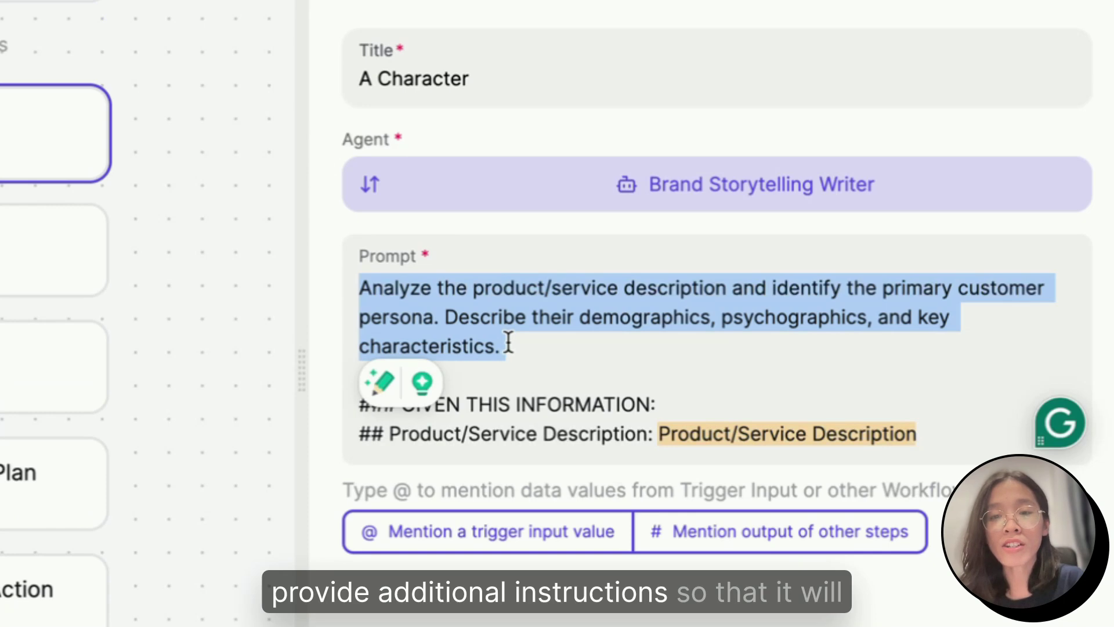
{"action": "left_click_drag", "start_coordinate": [509, 344], "coordinate": [371, 273]}
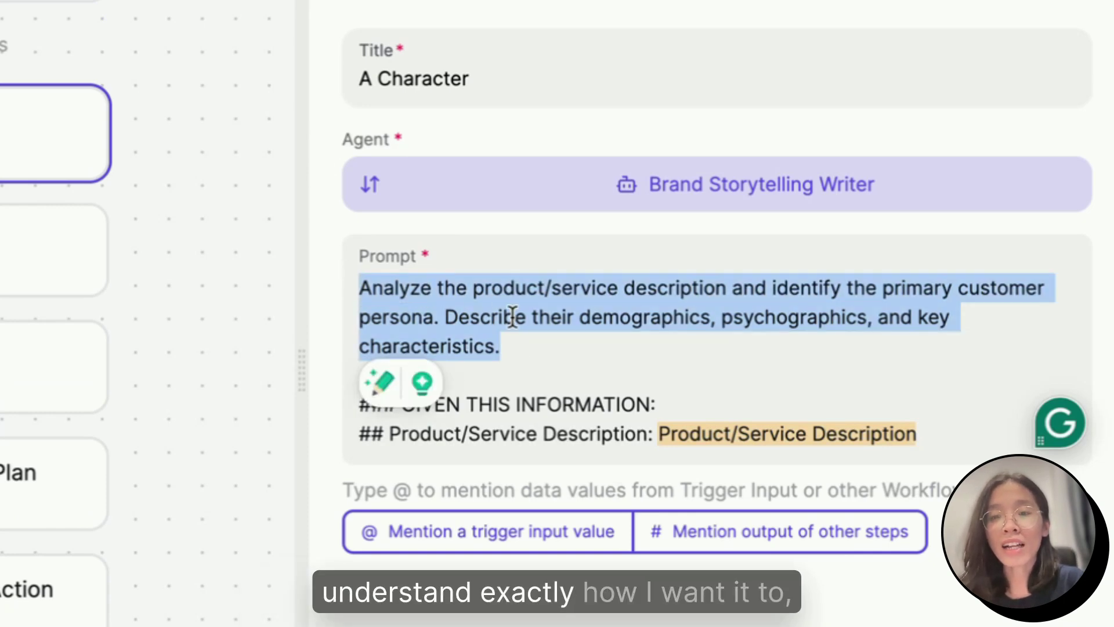
{"action": "left_click", "coordinate": [576, 351]}
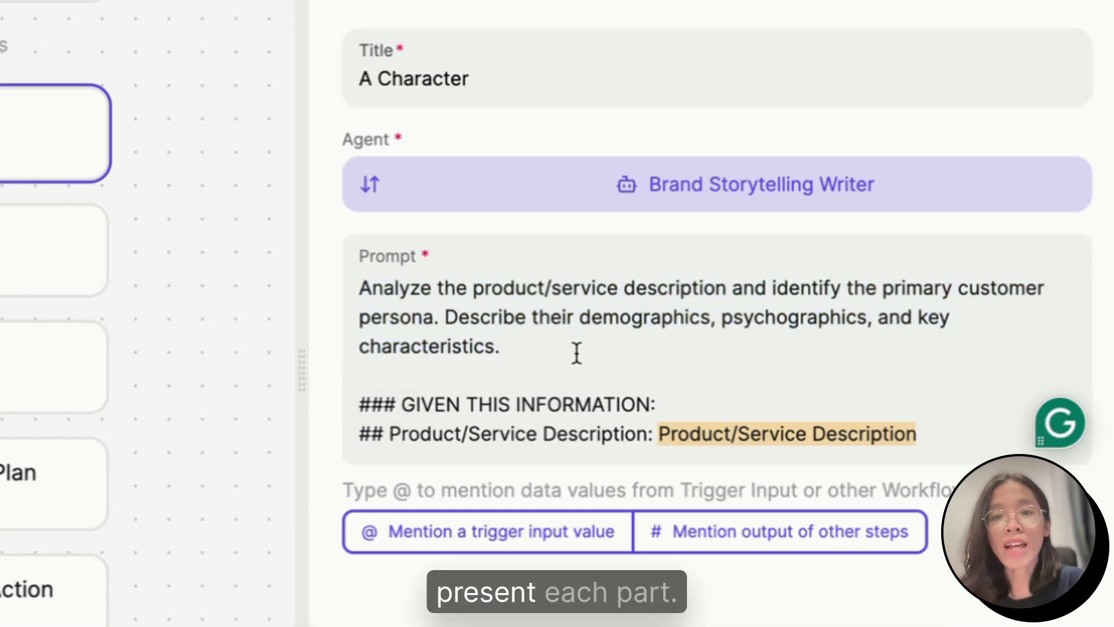
{"action": "triple_click", "coordinate": [490, 313]}
{"action": "type", "text": "Write the 1st par"}
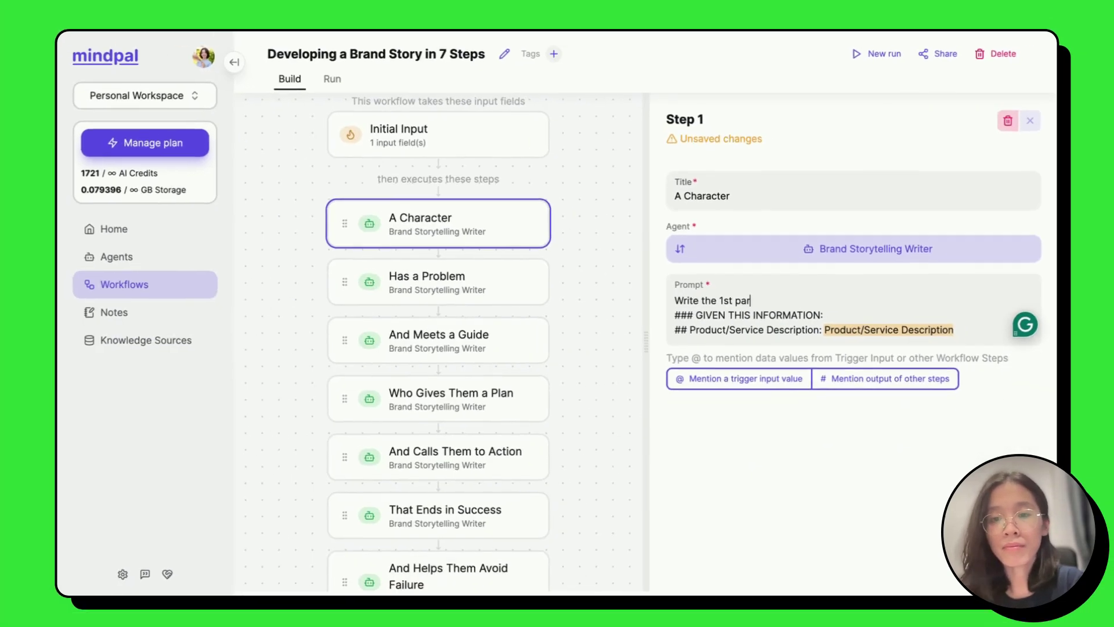
{"action": "type", "text": ":"}
{"action": "key", "text": "Return"}
{"action": "type", "text": "A C"}
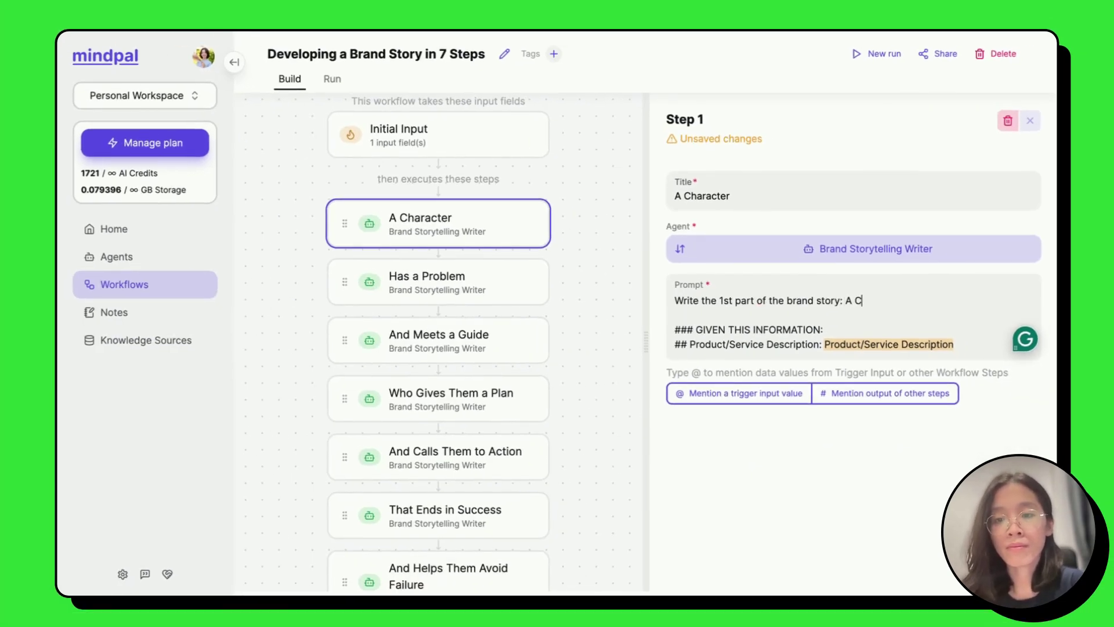
{"action": "type", "text": "haracter"}
- Add the article's hero guidance and customer questions to the A Character prompt, leaving out the "You are the Guide" paragraph
{"action": "key", "text": "Return"}
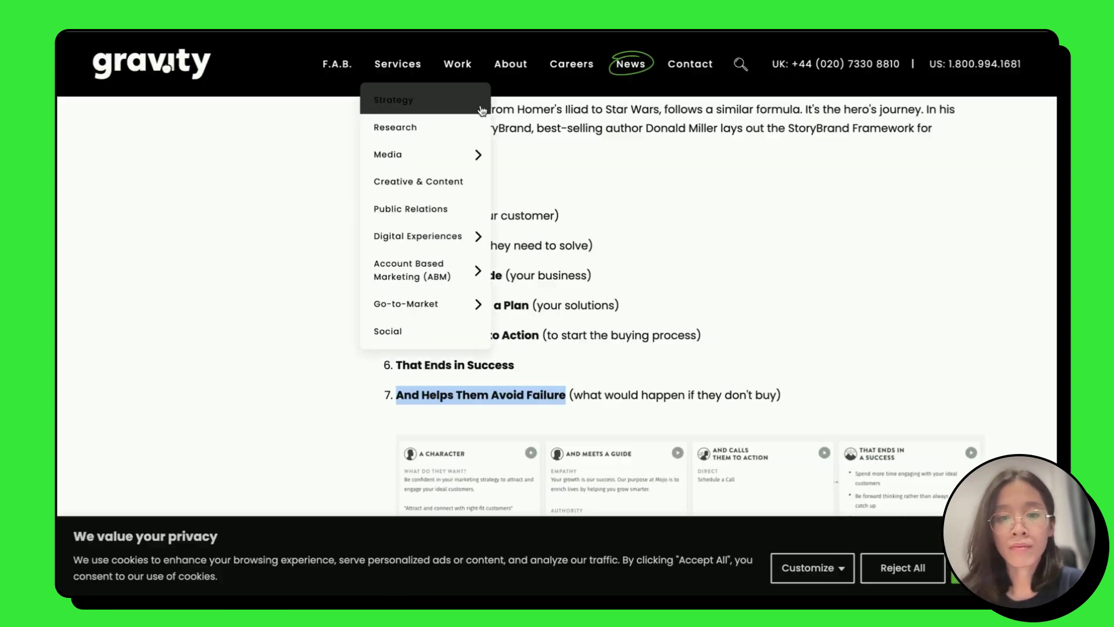
{"action": "scroll", "coordinate": [580, 290], "scroll_direction": "down", "scroll_amount": 5}
{"action": "left_click_drag", "start_coordinate": [382, 243], "coordinate": [587, 380]}
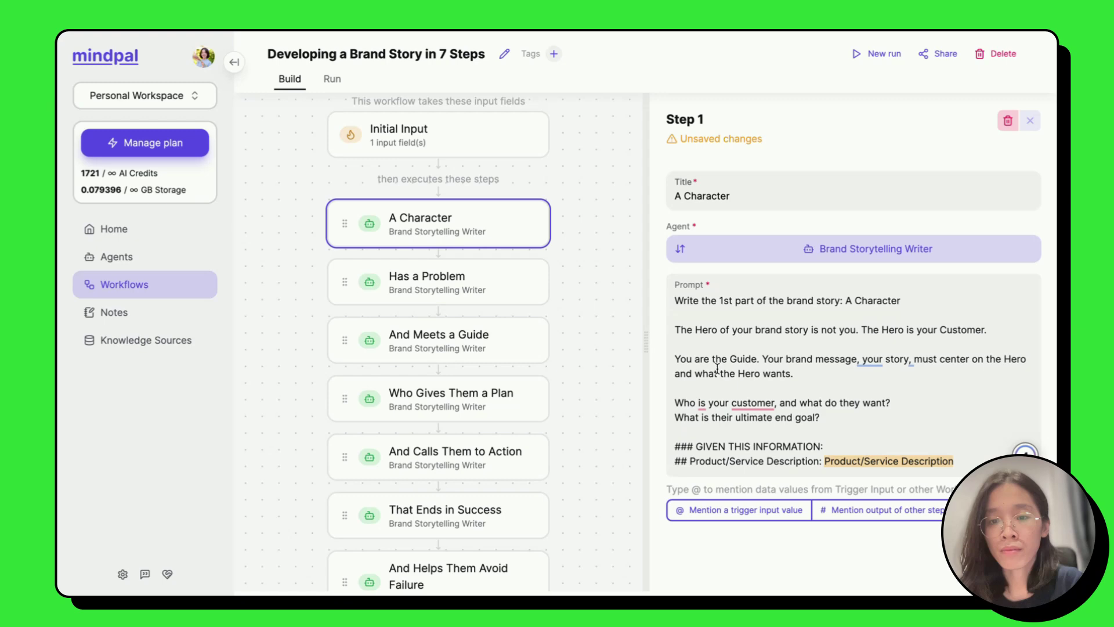
{"action": "triple_click", "coordinate": [717, 368]}
{"action": "key", "text": "BackSpace"}
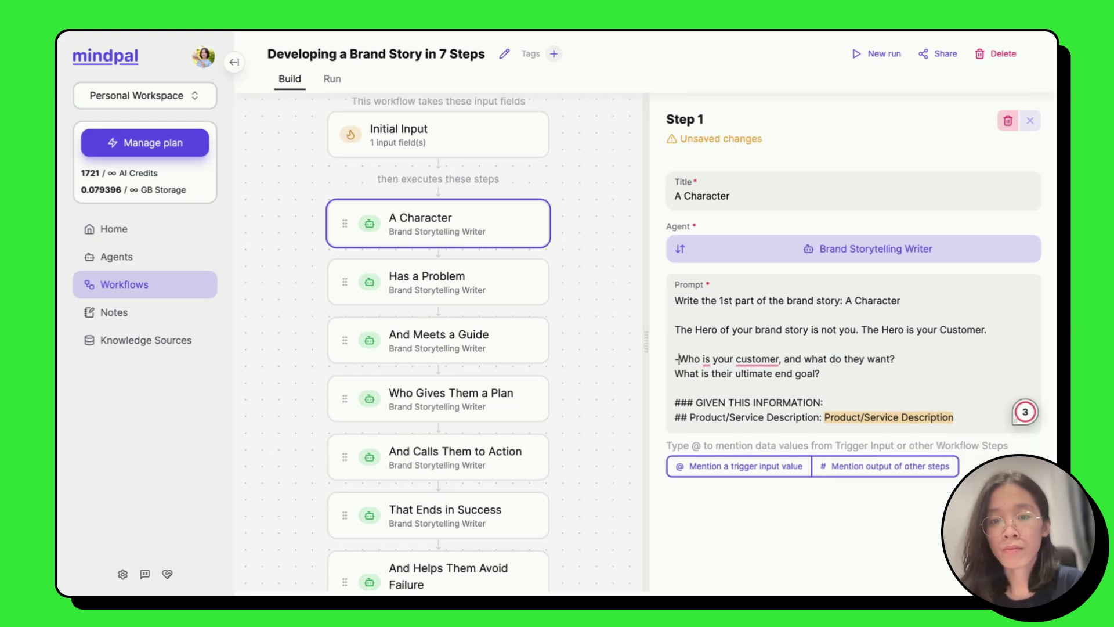
- Rewrite the prompts from Has a Problem through step 7 to request their own part of the brand story, using the article's guidance
{"action": "left_click", "coordinate": [522, 290]}
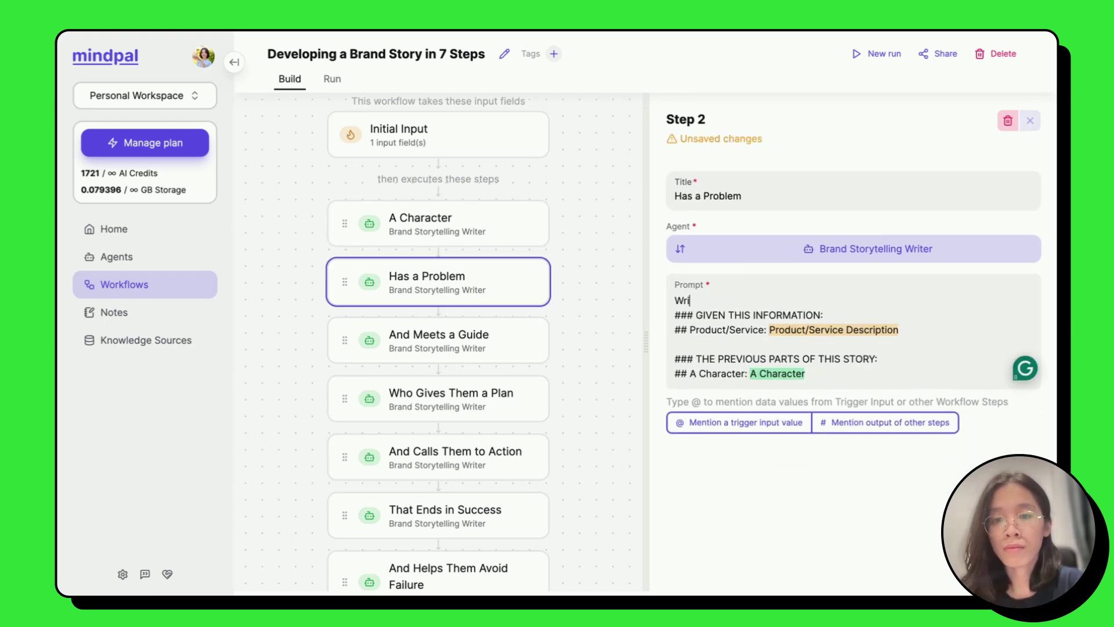
{"action": "type", "text": "ry:"}
{"action": "key", "text": "Return"}
{"action": "left_click", "coordinate": [895, 300]}
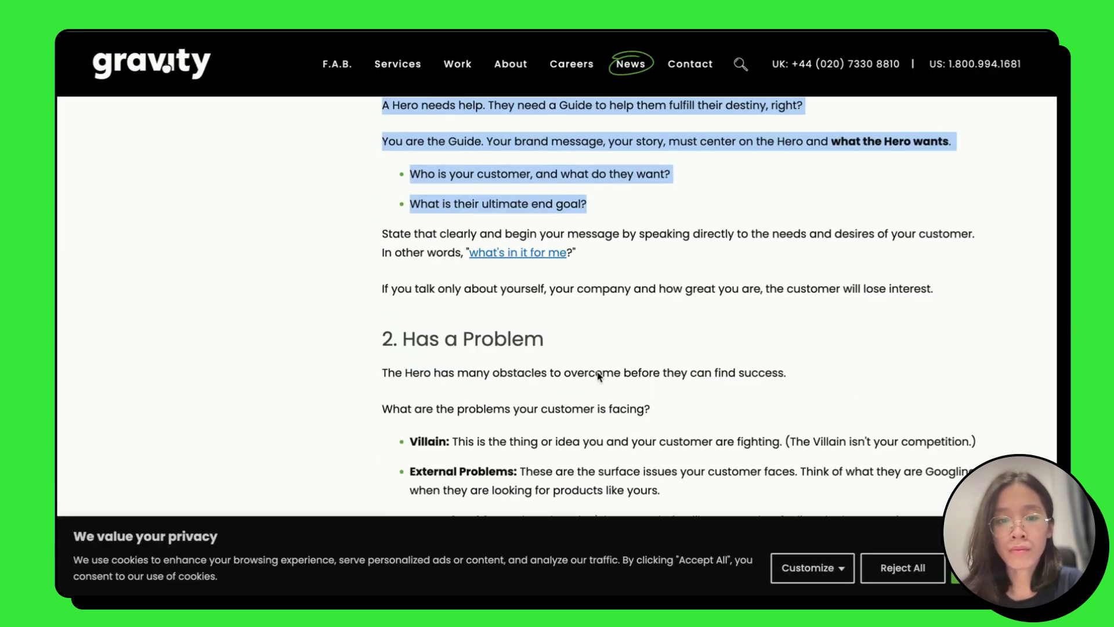
{"action": "scroll", "coordinate": [368, 229], "scroll_direction": "down", "scroll_amount": 3}
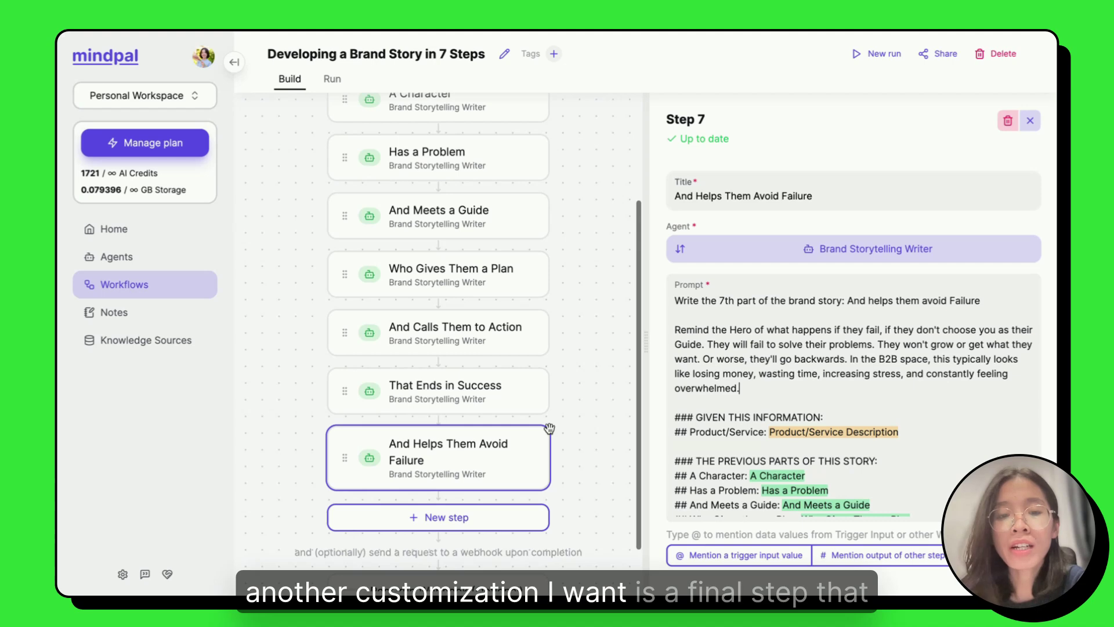
- Add an eighth step titled "Final Story" and assign the Brand Storytelling Writer agent to it
{"action": "left_click", "coordinate": [438, 517]}
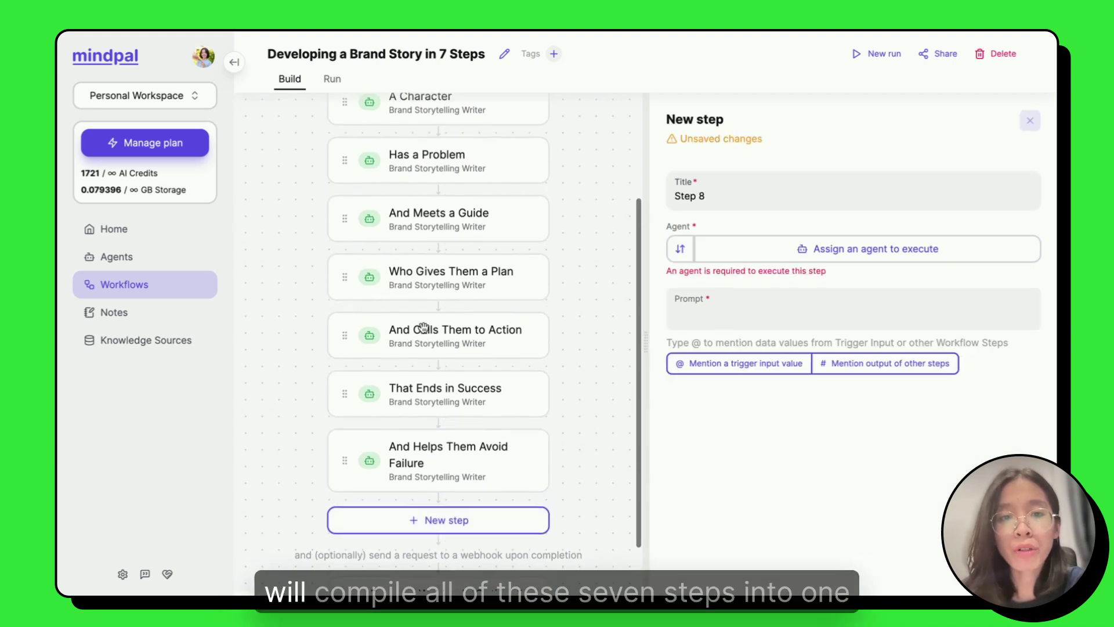
{"action": "scroll", "coordinate": [423, 329], "scroll_direction": "up", "scroll_amount": 2}
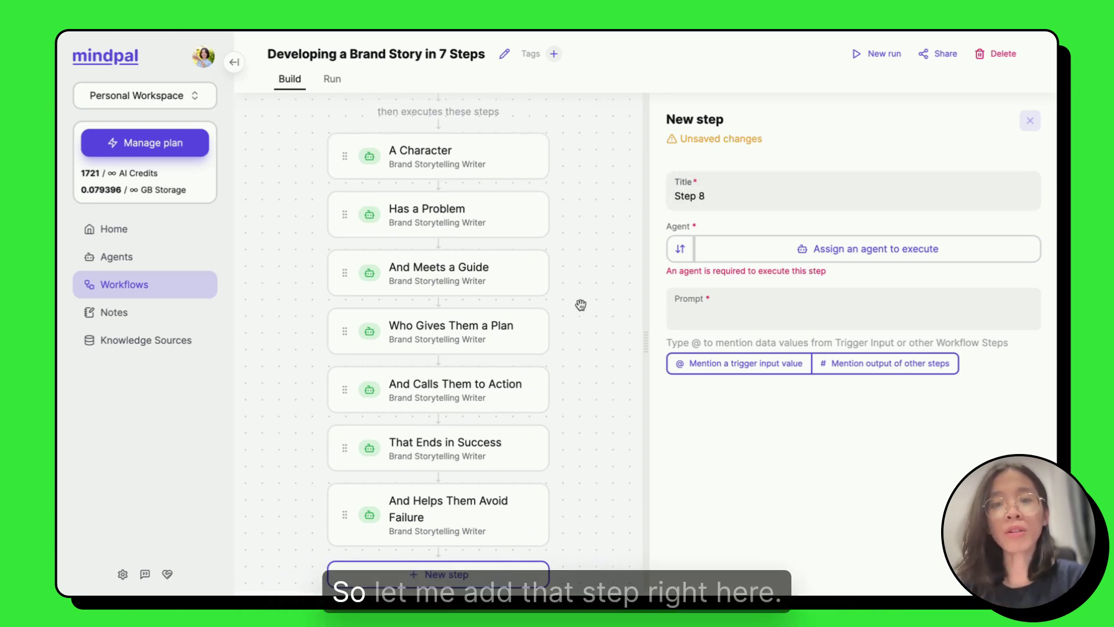
{"action": "triple_click", "coordinate": [702, 196]}
{"action": "type", "text": "Final Story"}
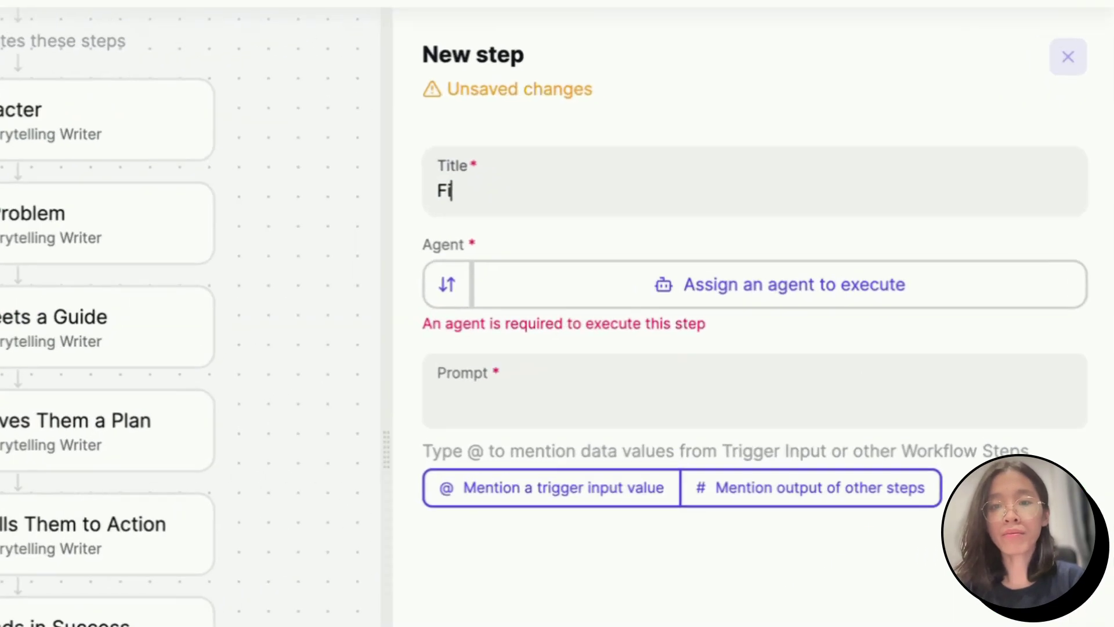
{"action": "left_click", "coordinate": [679, 248]}
- Set the Final Story prompt to "Write a comprehensive brand story based on the following pre-written parts:", referencing the product/service description and all seven parts
{"action": "left_click", "coordinate": [705, 330]}
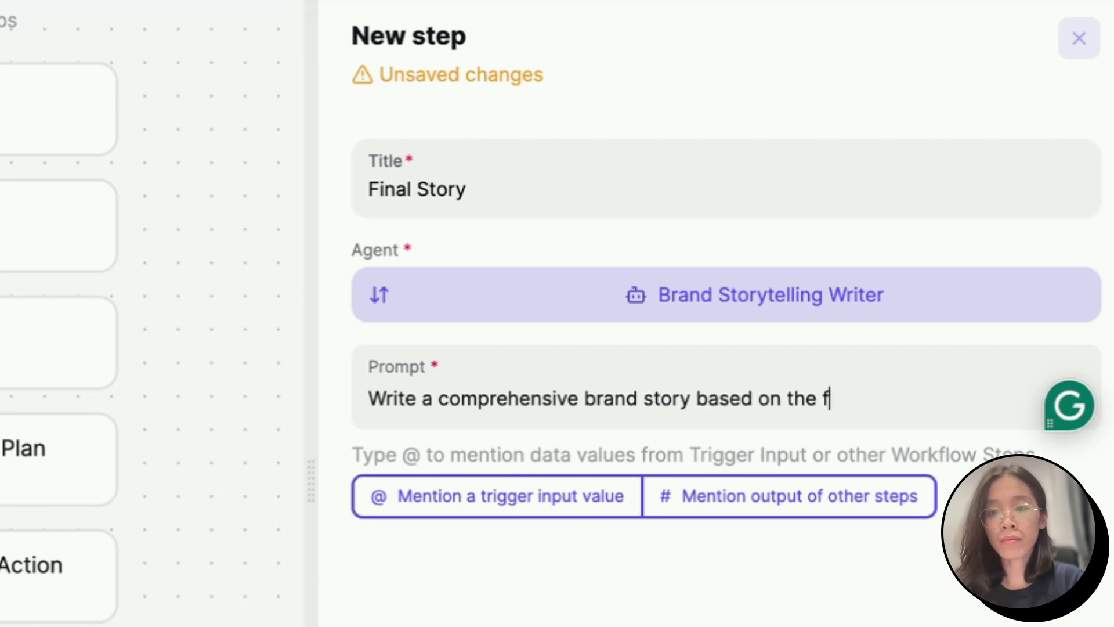
{"action": "type", "text": "tten parts:"}
{"action": "key", "text": "Return"}
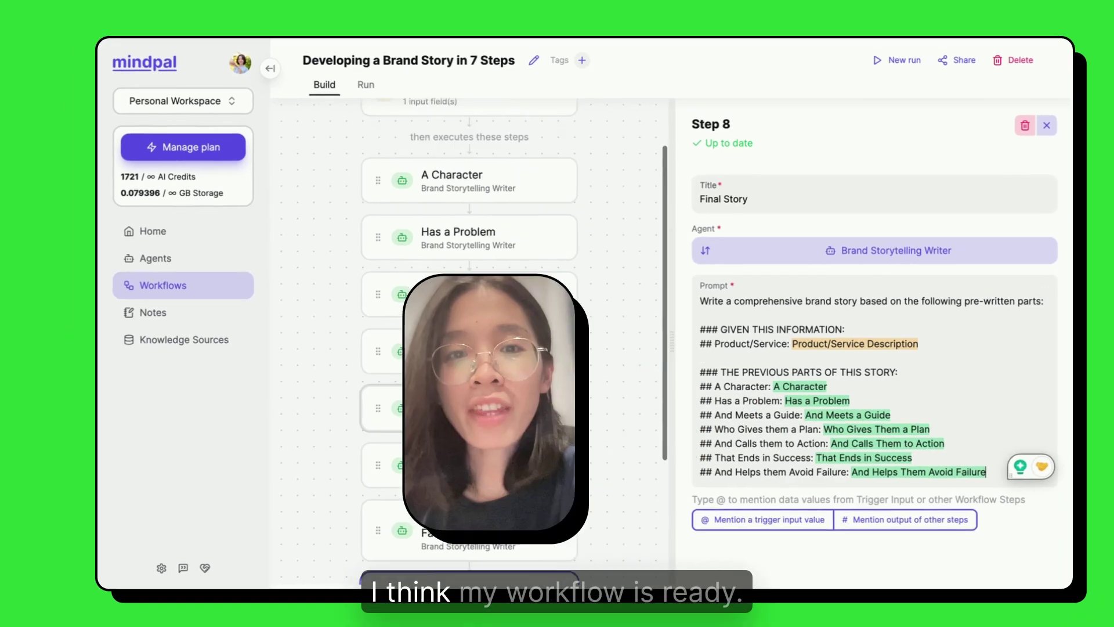
{"action": "scroll", "coordinate": [472, 348], "scroll_direction": "up", "scroll_amount": 2}
{"action": "key", "text": "Escape"}
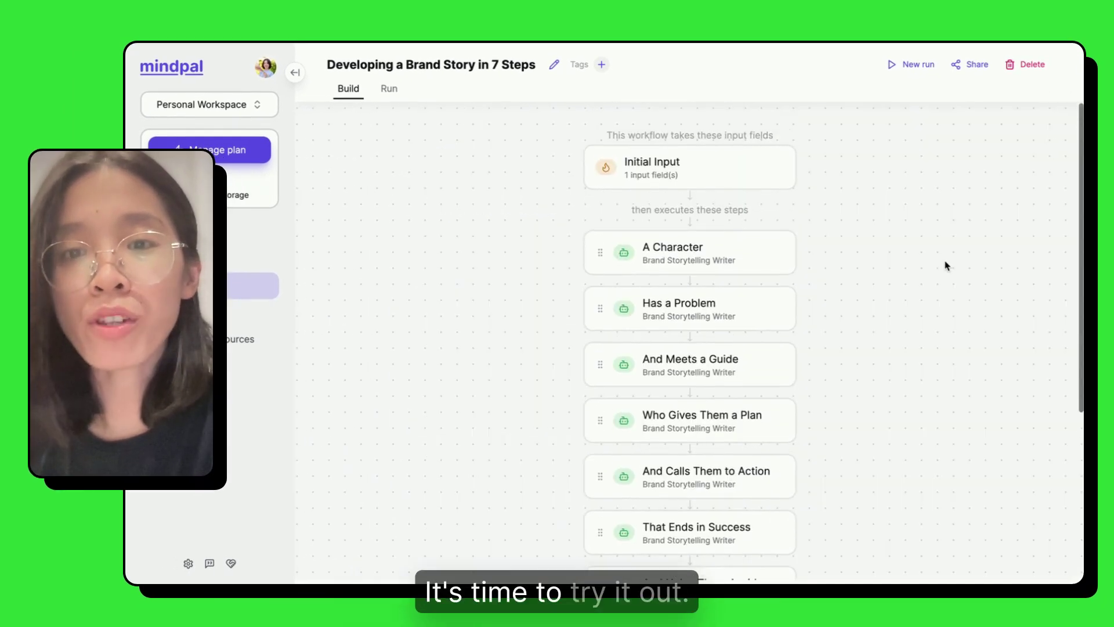
{"action": "left_click", "coordinate": [912, 65]}
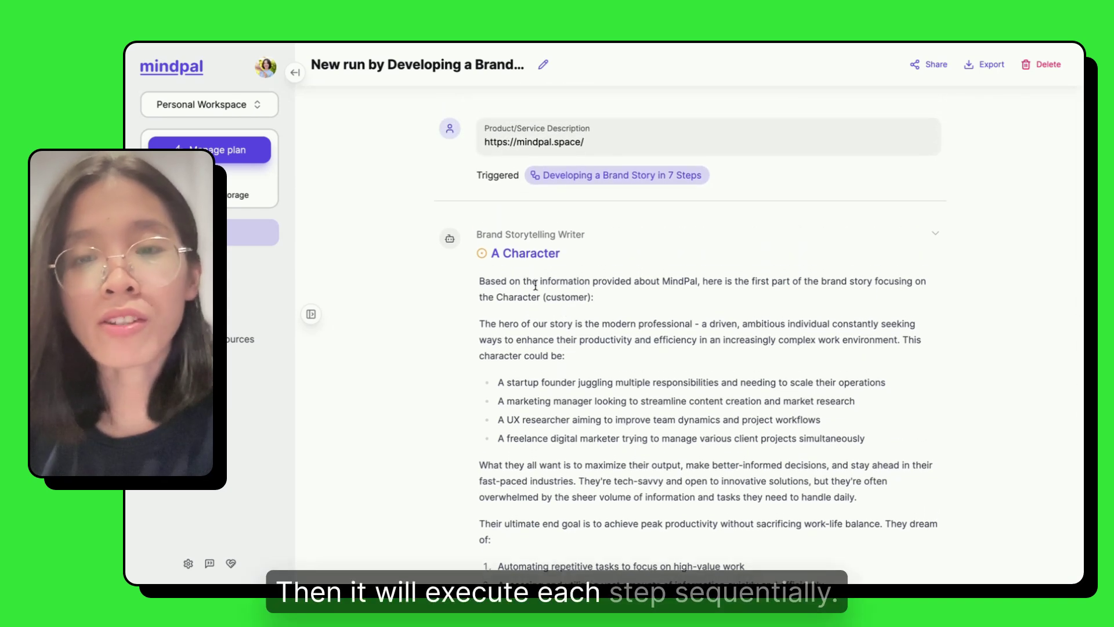
- Follow the run's output part by part, reading the sections from A Character through And Calls Them to Action
{"action": "scroll", "coordinate": [548, 284], "scroll_direction": "down", "scroll_amount": 3}
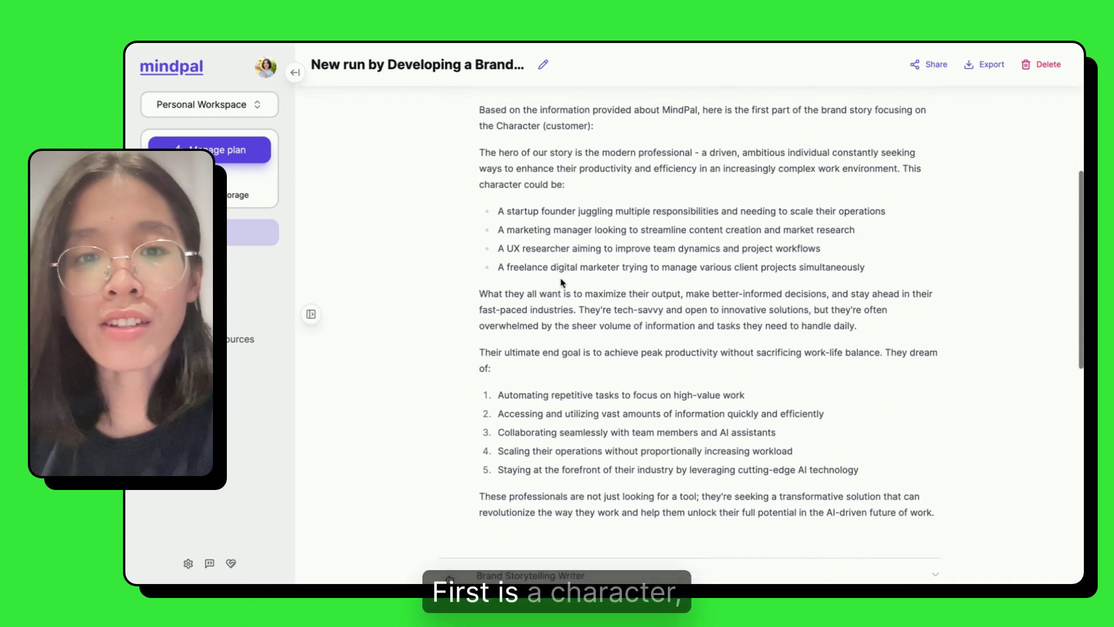
{"action": "scroll", "coordinate": [560, 282], "scroll_direction": "down", "scroll_amount": 7}
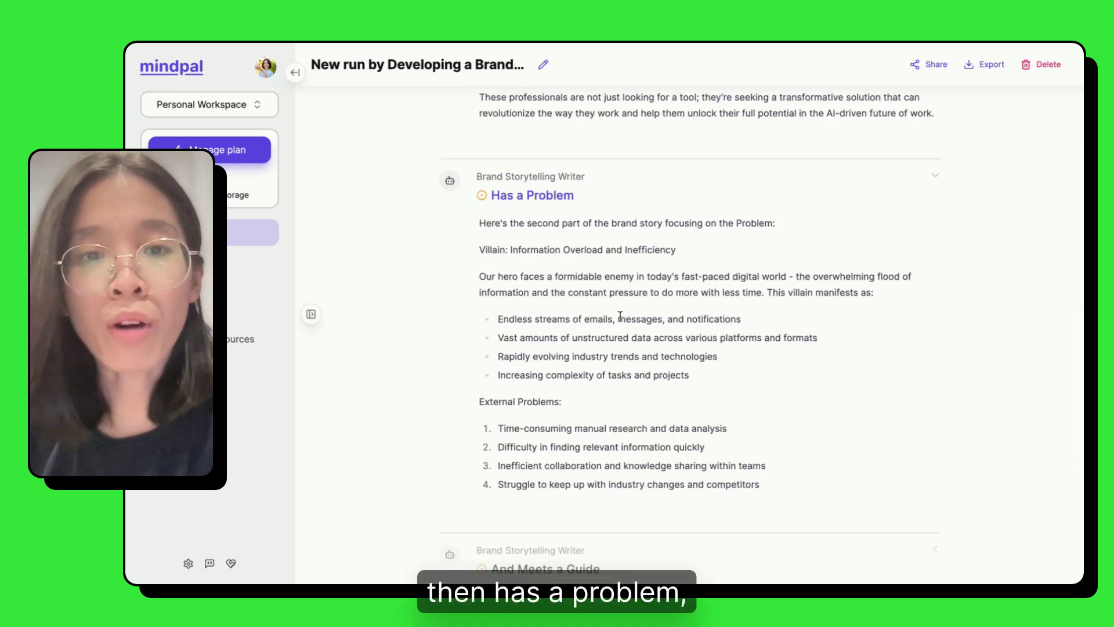
{"action": "scroll", "coordinate": [620, 317], "scroll_direction": "down", "scroll_amount": 5}
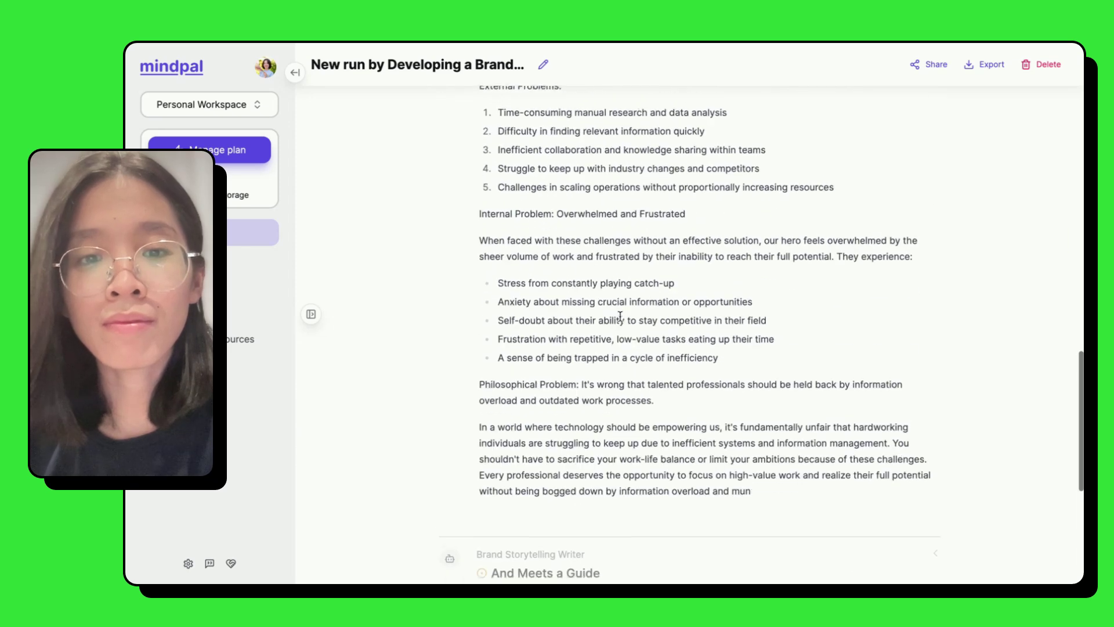
{"action": "scroll", "coordinate": [619, 316], "scroll_direction": "down", "scroll_amount": 5}
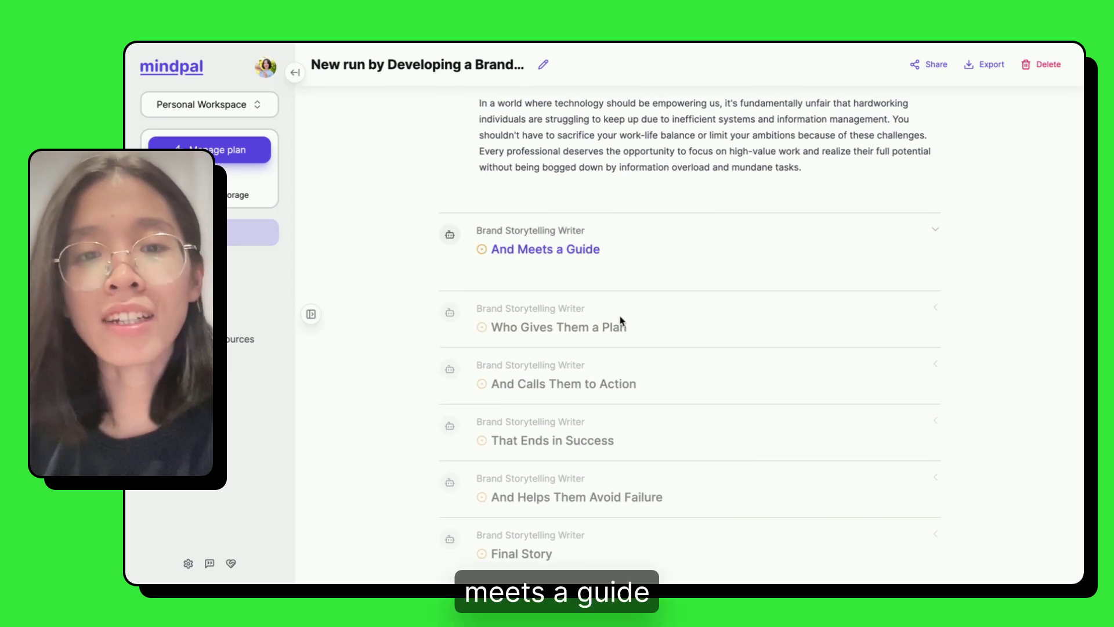
{"action": "scroll", "coordinate": [620, 319], "scroll_direction": "down", "scroll_amount": 2}
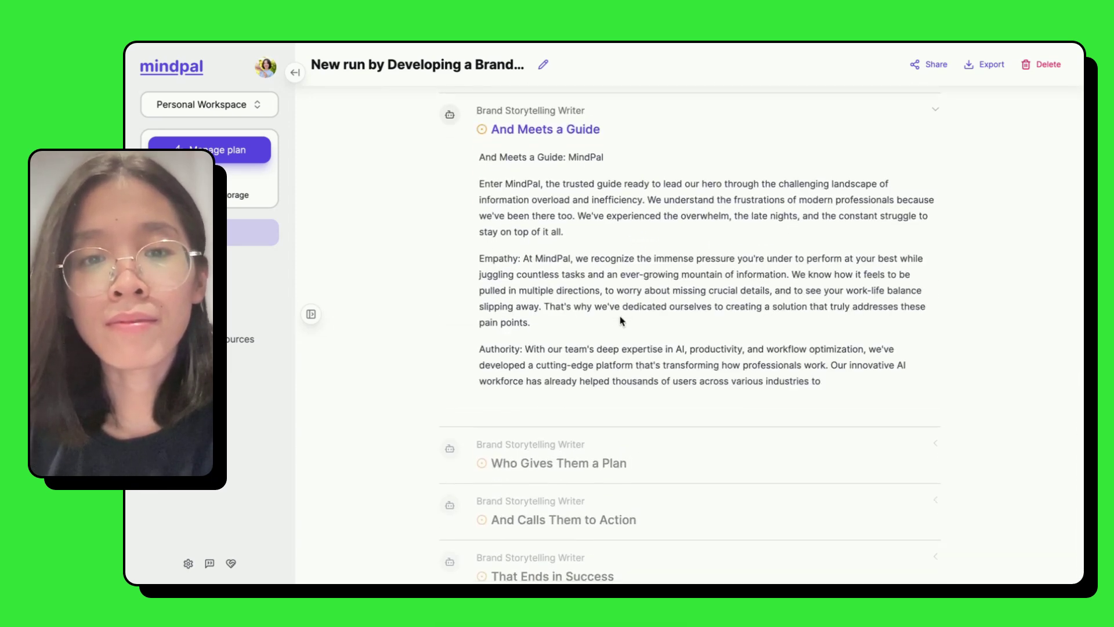
{"action": "scroll", "coordinate": [620, 320], "scroll_direction": "down", "scroll_amount": 6}
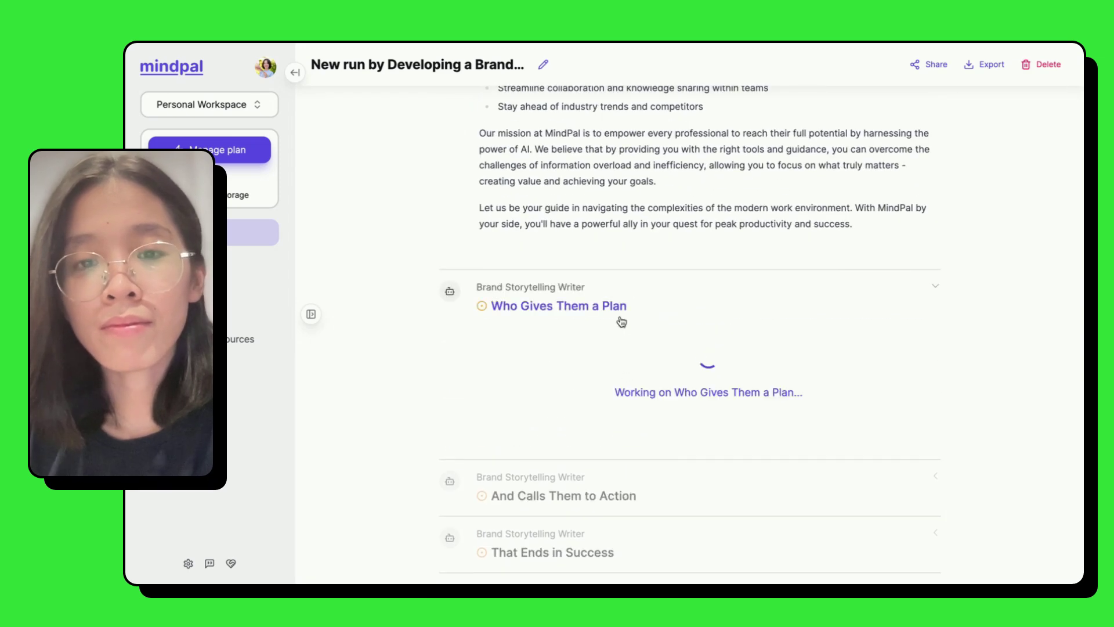
{"action": "scroll", "coordinate": [621, 322], "scroll_direction": "down", "scroll_amount": 2}
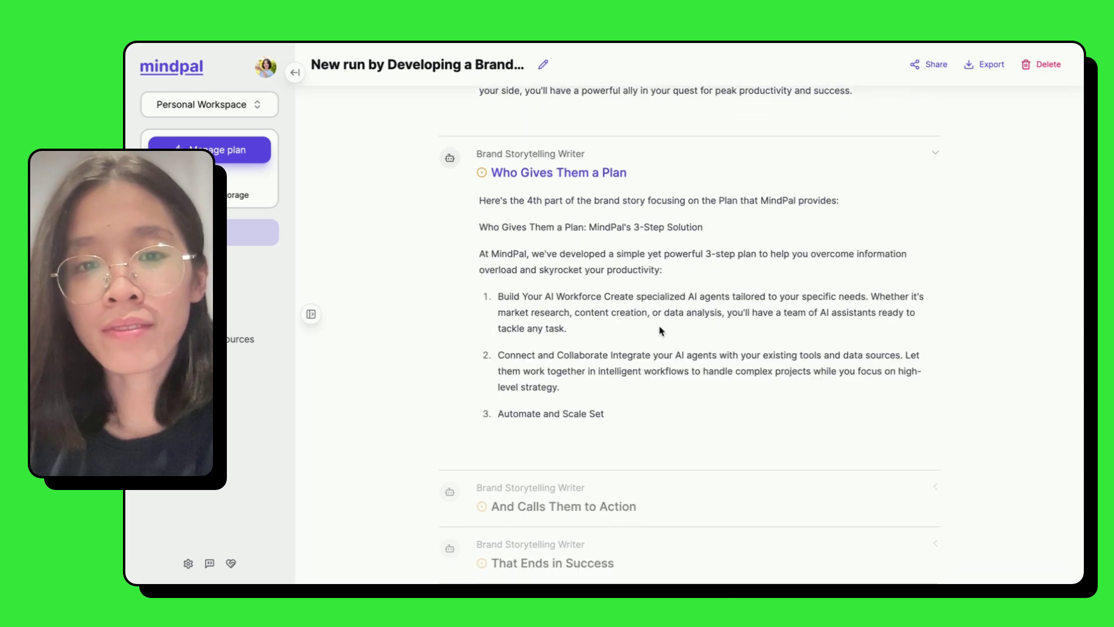
{"action": "scroll", "coordinate": [659, 327], "scroll_direction": "down", "scroll_amount": 5}
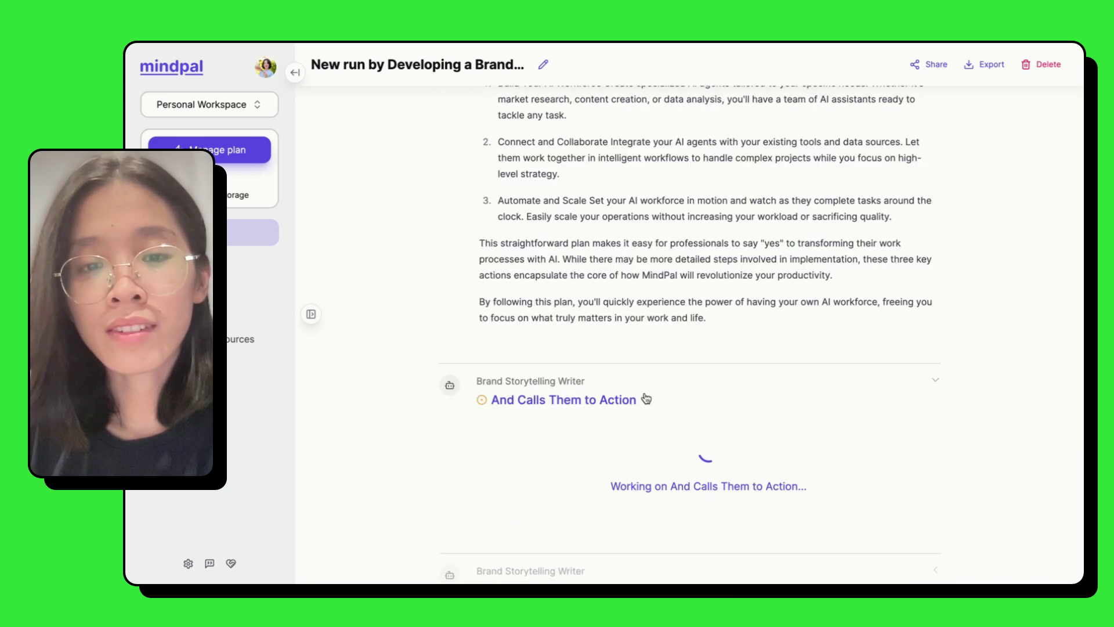
{"action": "scroll", "coordinate": [694, 278], "scroll_direction": "down", "scroll_amount": 3}
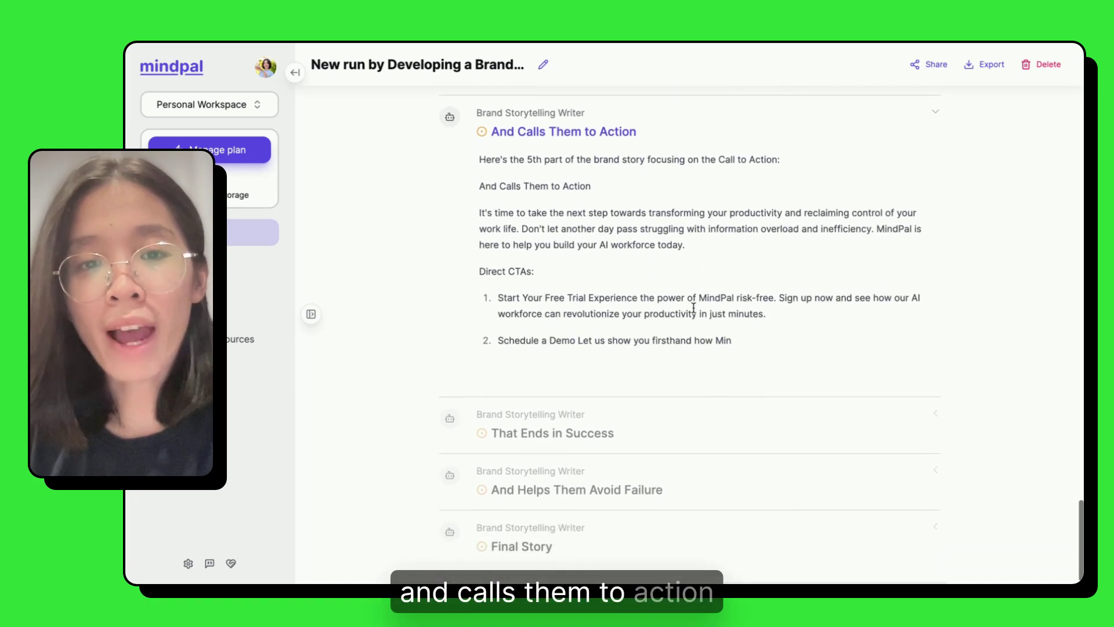
{"action": "scroll", "coordinate": [693, 308], "scroll_direction": "down", "scroll_amount": 6}
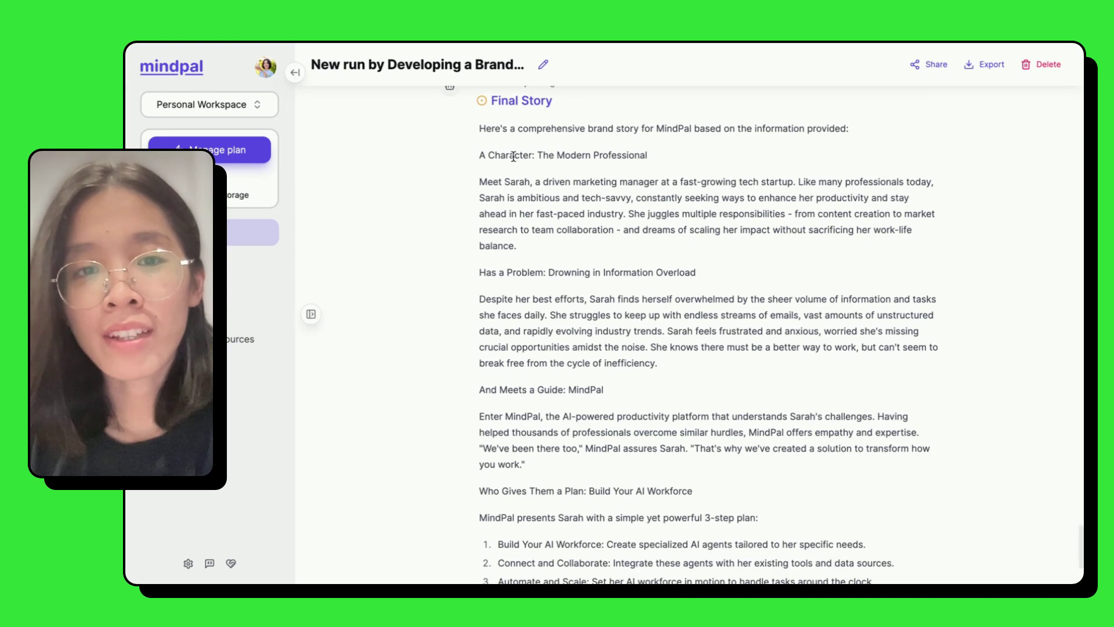
- Review the compiled Final Story and check how it covers the seven StoryBrand parts
{"action": "scroll", "coordinate": [574, 275], "scroll_direction": "down", "scroll_amount": 8}
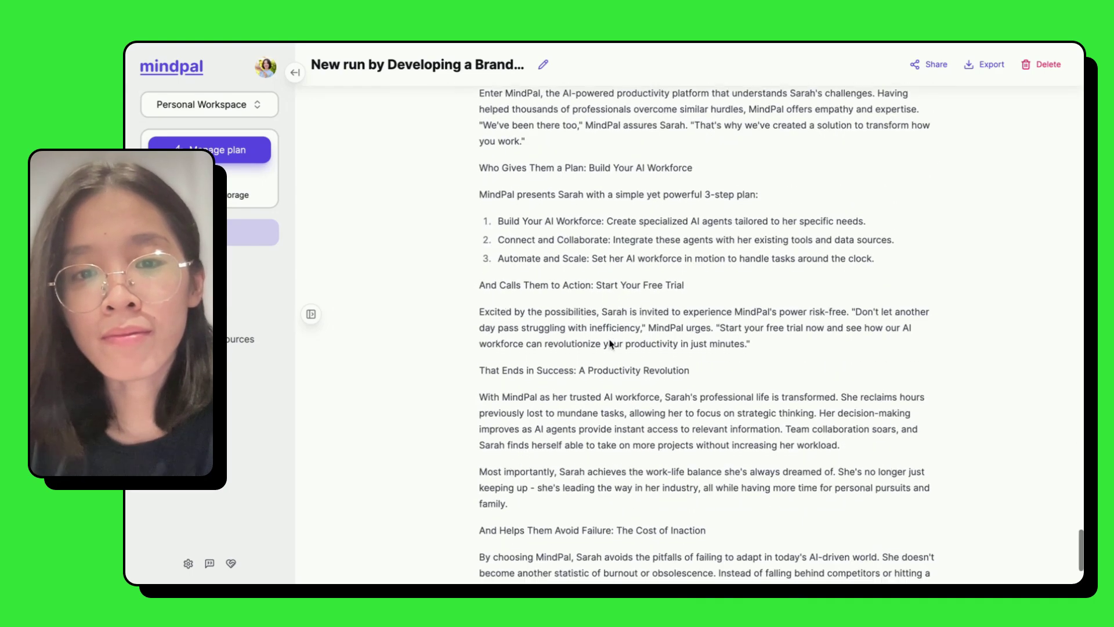
{"action": "scroll", "coordinate": [638, 343], "scroll_direction": "up", "scroll_amount": 12}
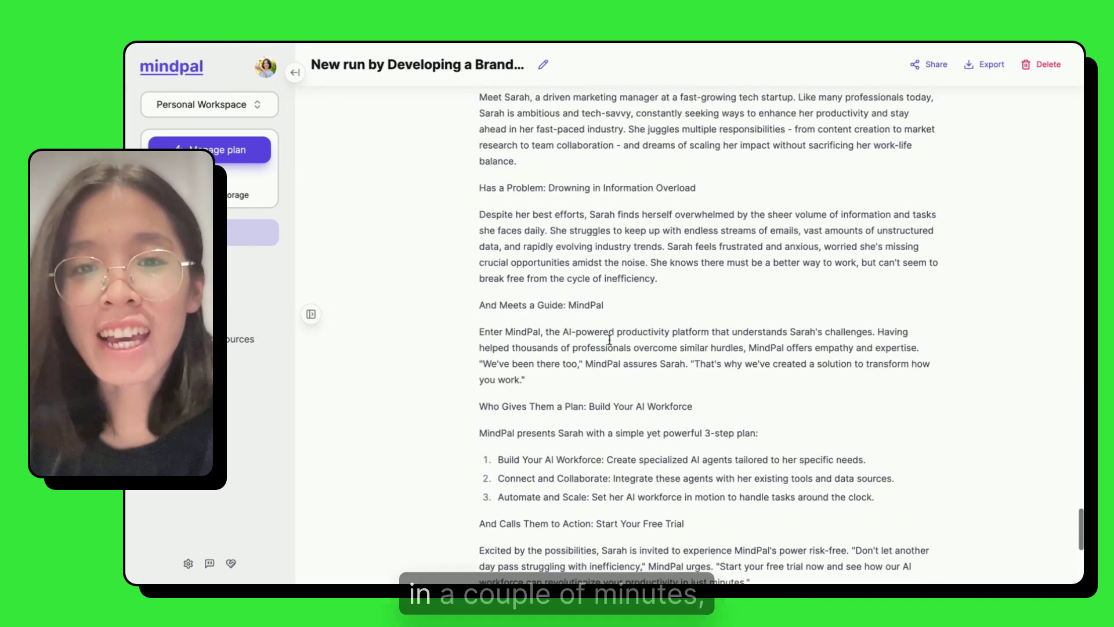
{"action": "scroll", "coordinate": [664, 343], "scroll_direction": "down", "scroll_amount": 4}
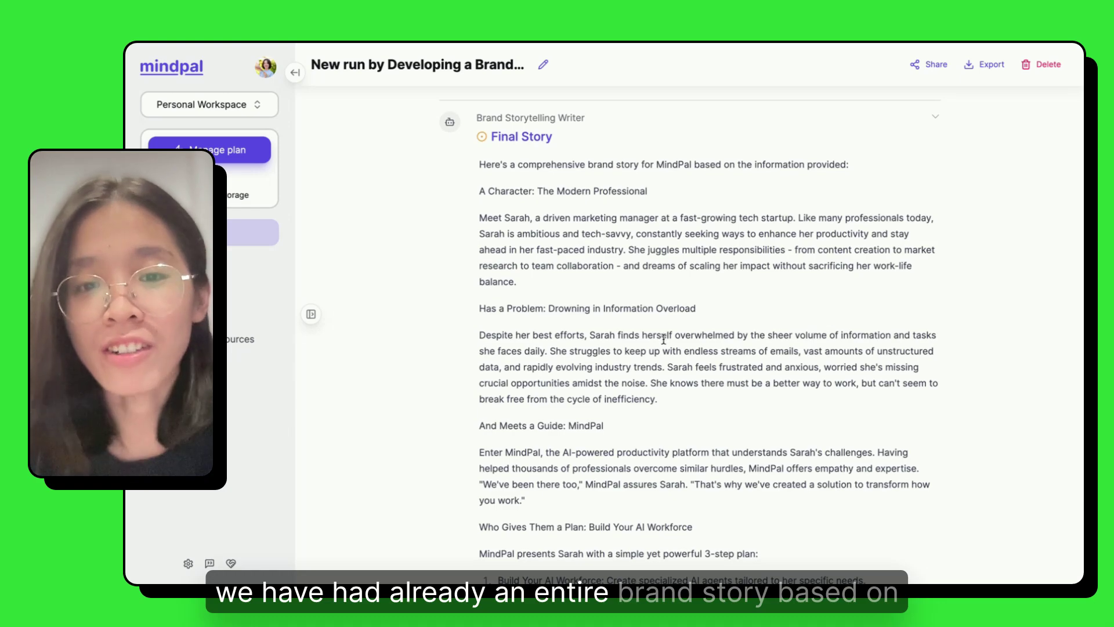
{"action": "scroll", "coordinate": [663, 339], "scroll_direction": "down", "scroll_amount": 2}
{"action": "scroll", "coordinate": [663, 339], "scroll_direction": "up", "scroll_amount": 2}
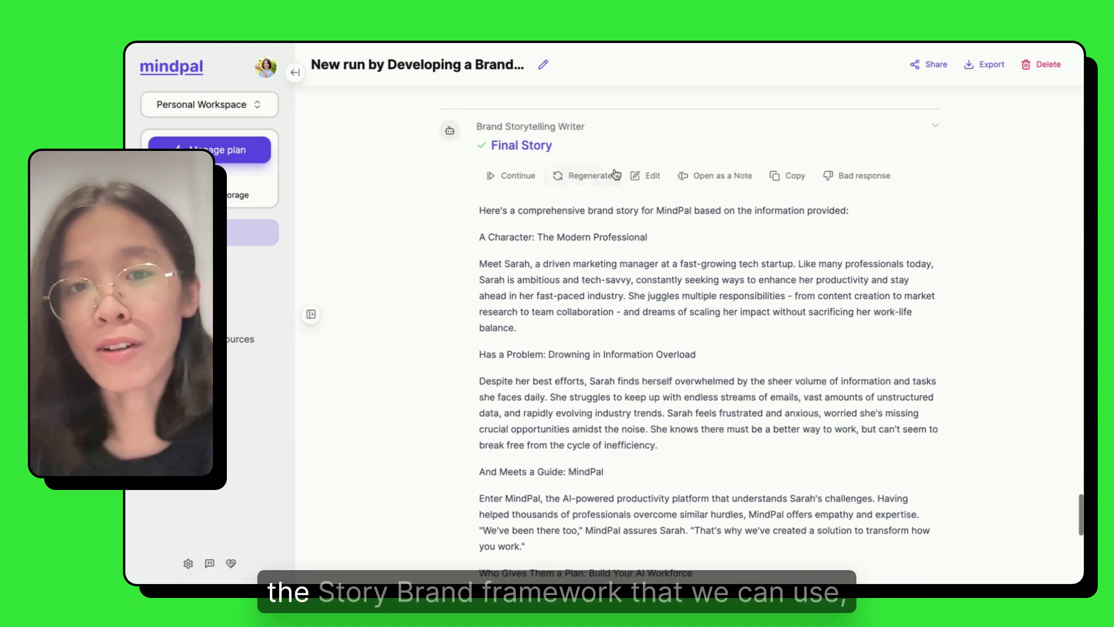
- Collapse the Final Story and And Helps Them Avoid Failure outputs in the run
{"action": "scroll", "coordinate": [651, 243], "scroll_direction": "down", "scroll_amount": 20}
{"action": "scroll", "coordinate": [651, 243], "scroll_direction": "up", "scroll_amount": 6}
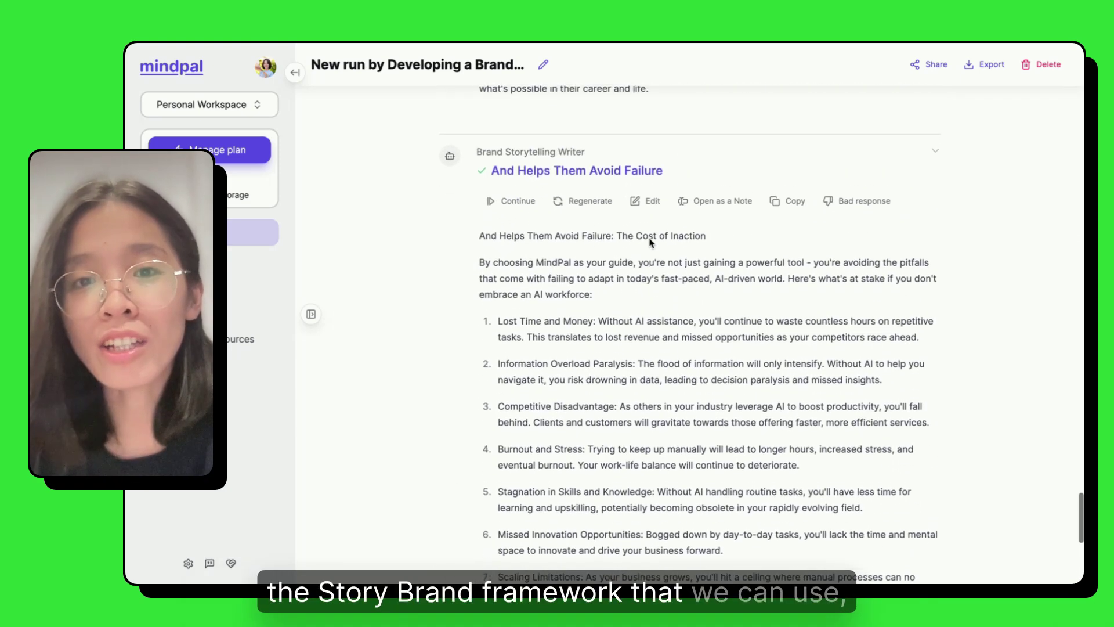
{"action": "left_click", "coordinate": [577, 184]}
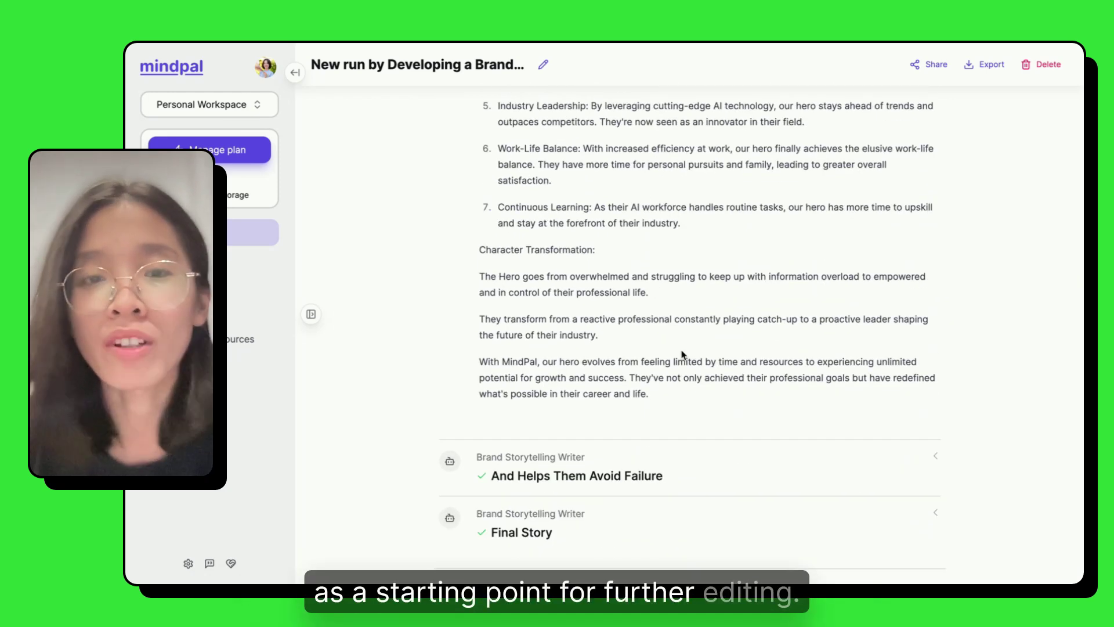